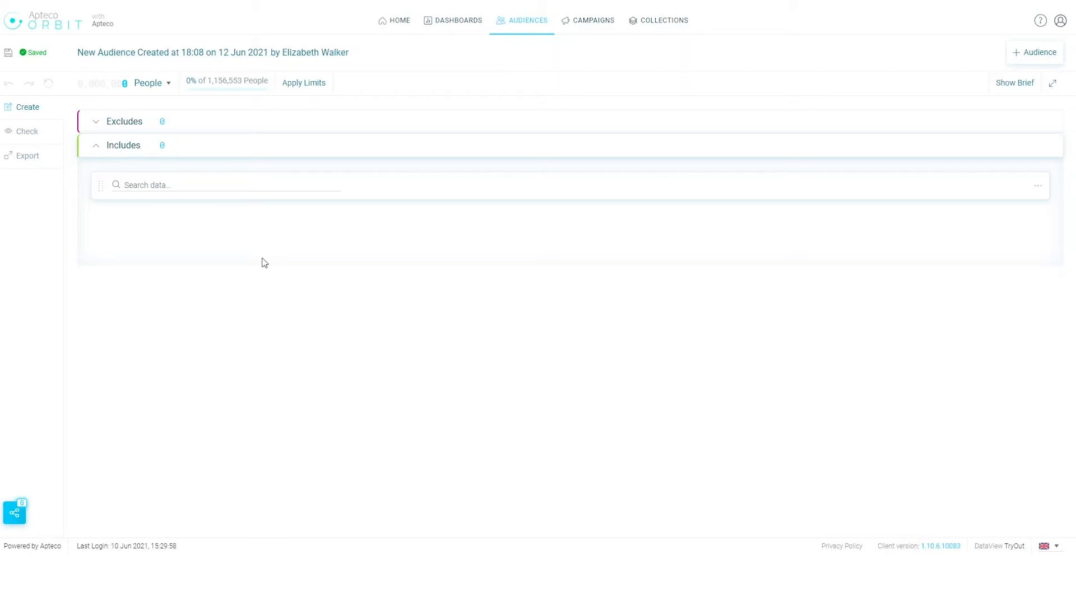
Add an exclusion to the audience for people whose Contact Permission is MPS
left_click(137, 123)
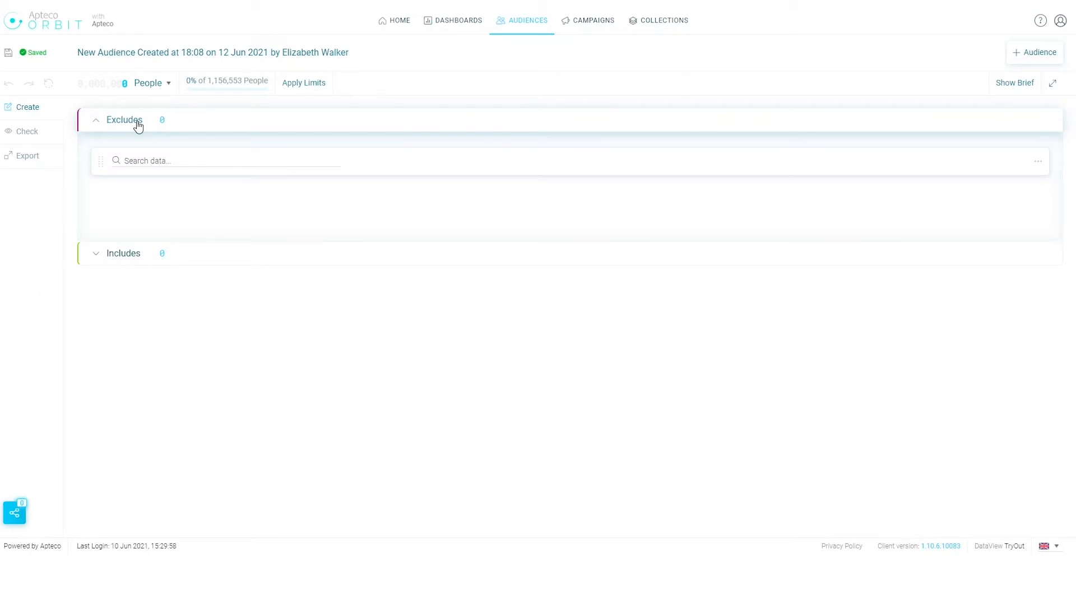
left_click(165, 162)
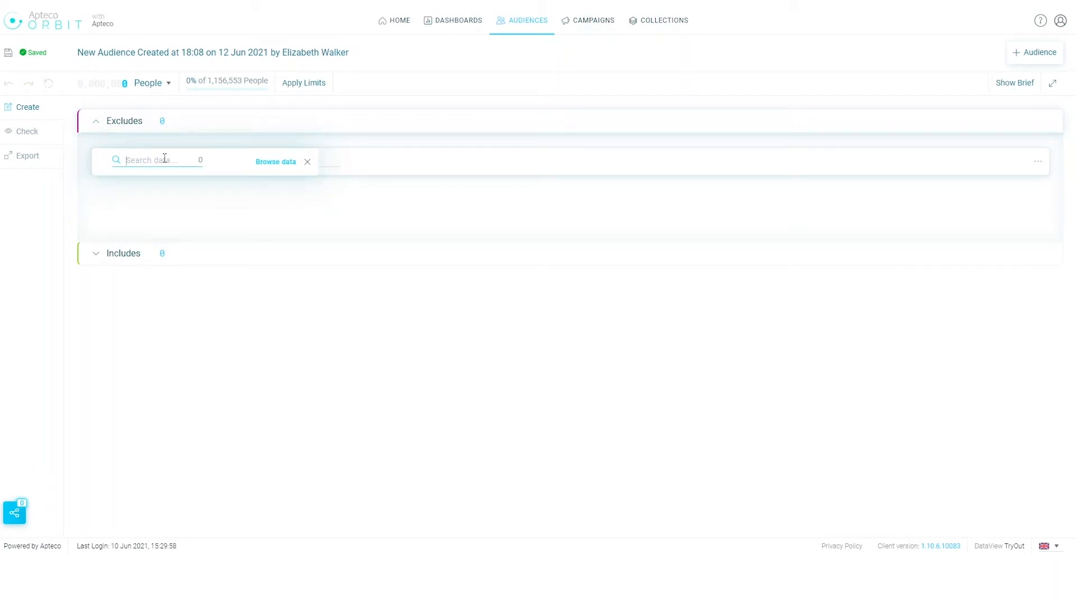
type("mps")
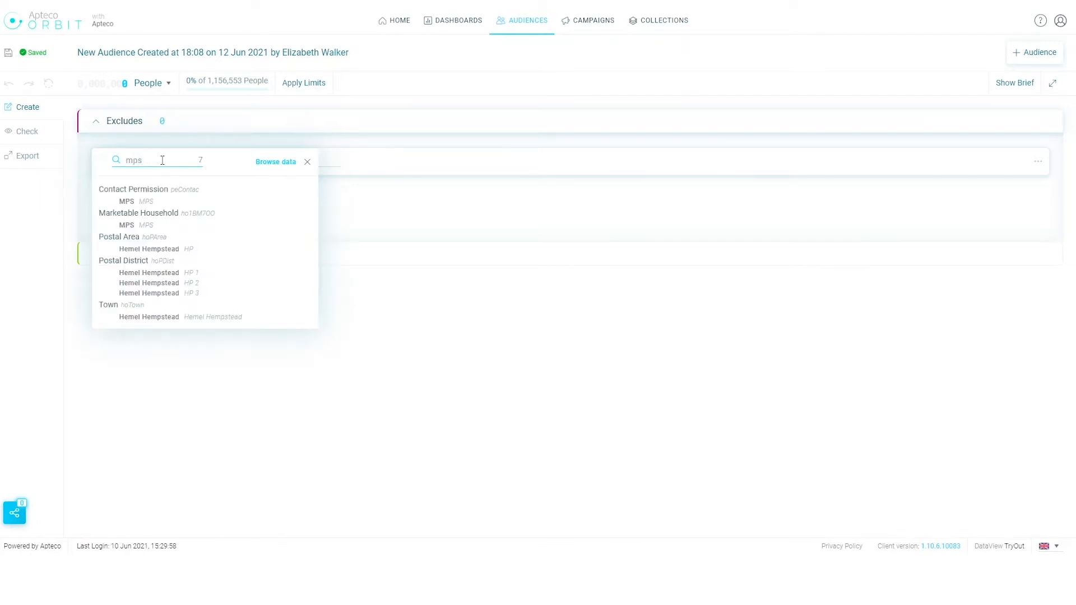
left_click(149, 203)
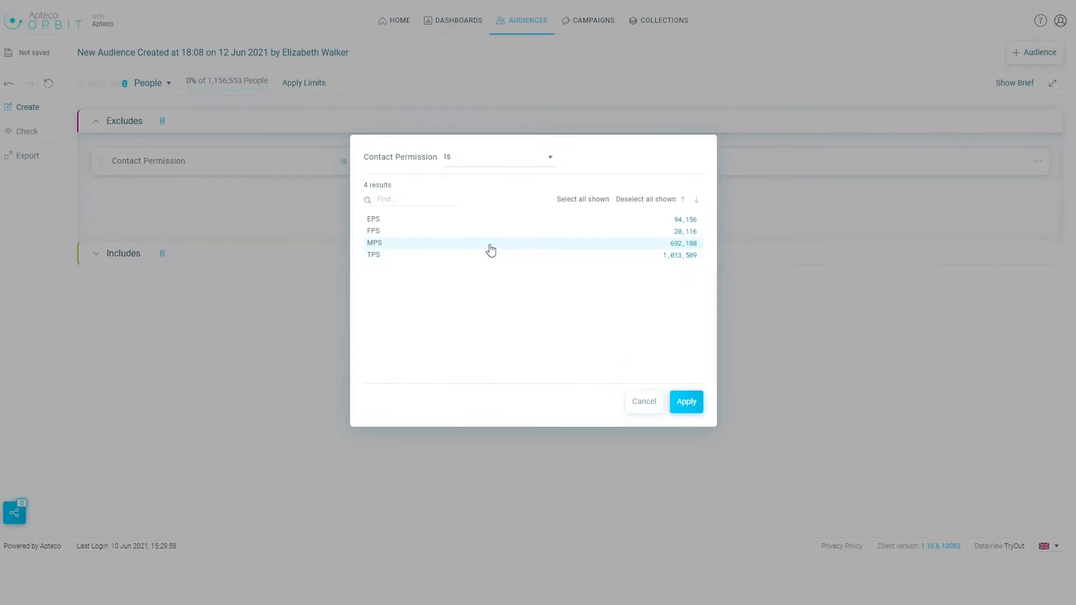
left_click(491, 251)
left_click(497, 243)
left_click(689, 403)
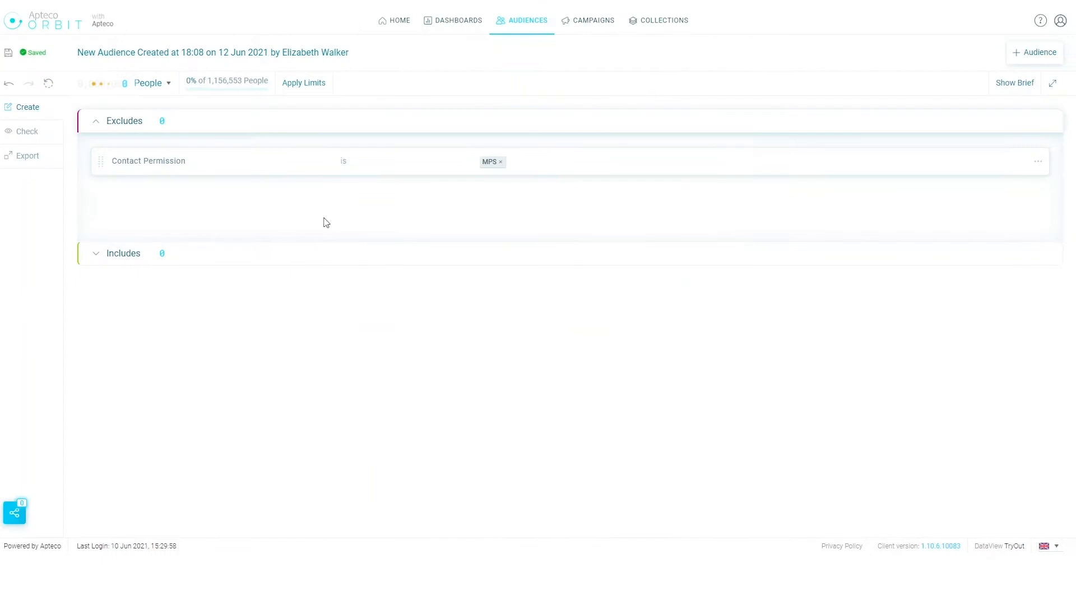
Add an OR condition to the exclusions for bookings whose Type is Tour or Unclassified
mouse_move(134, 181)
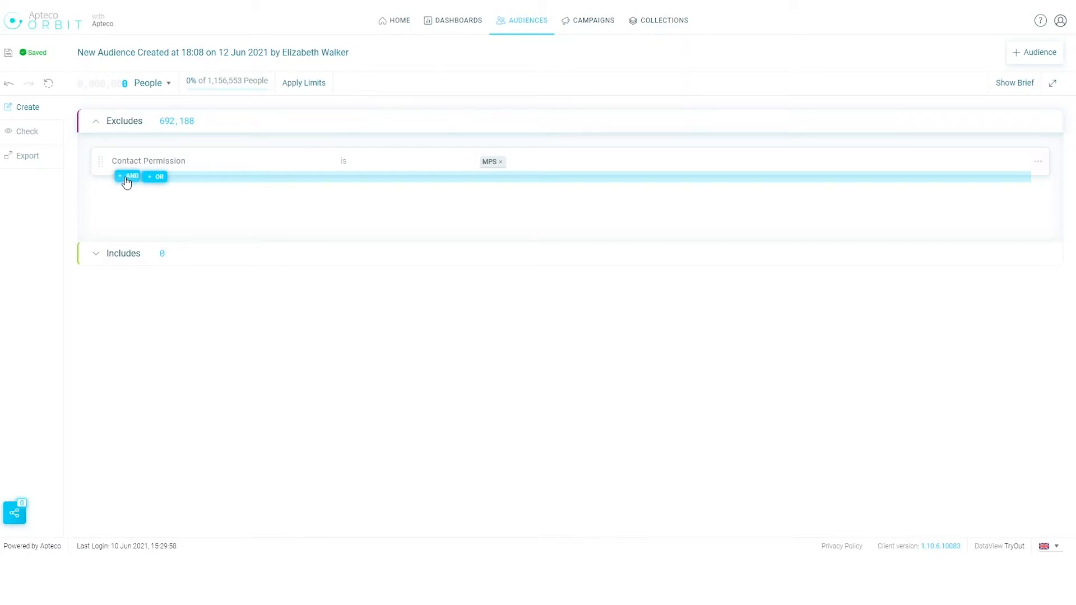
left_click(157, 177)
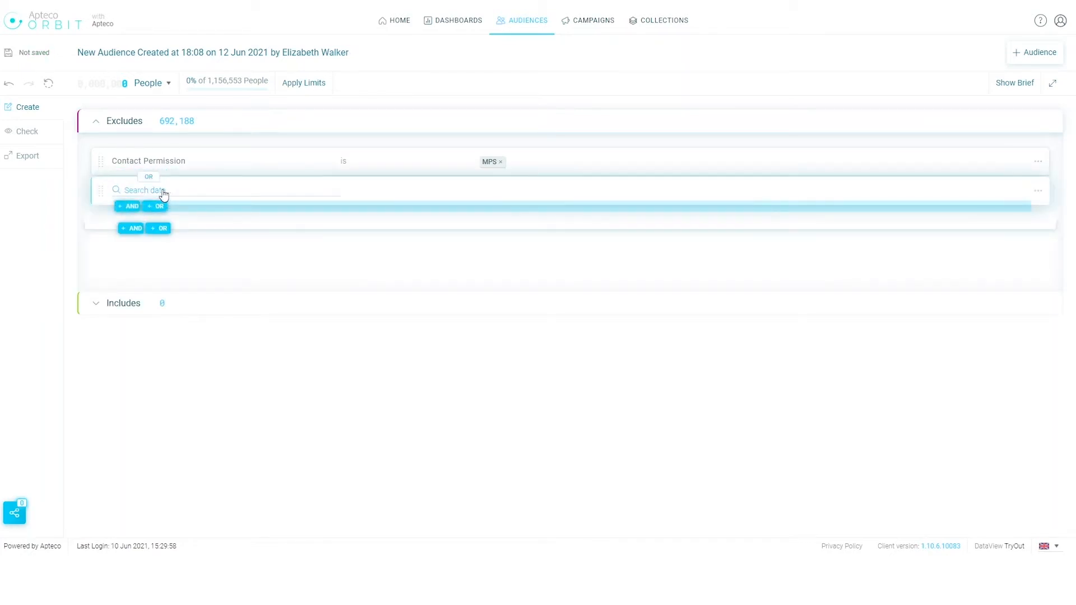
left_click(163, 191)
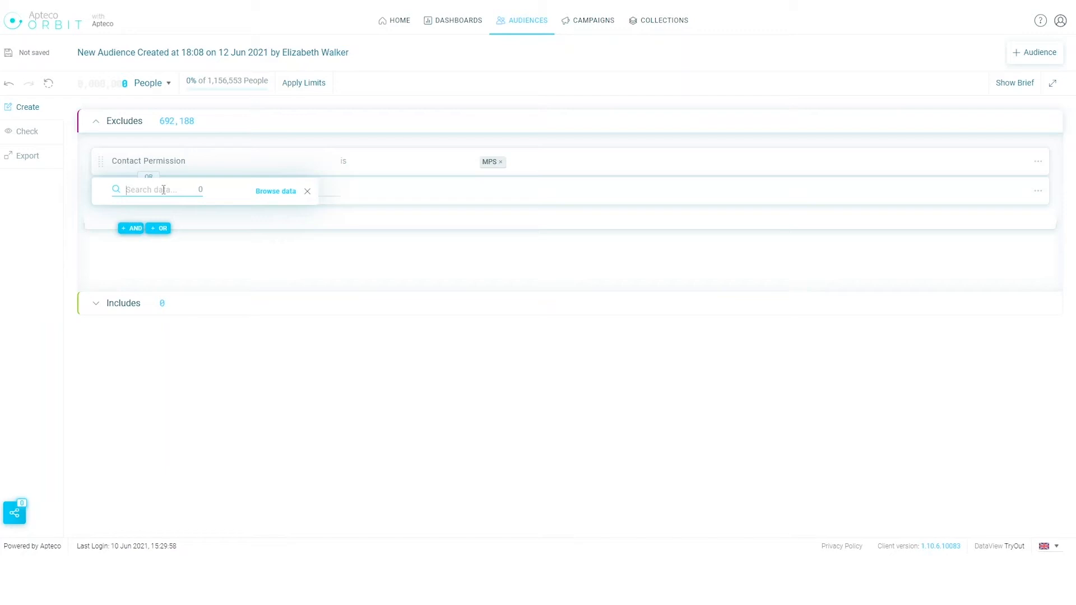
type("tour")
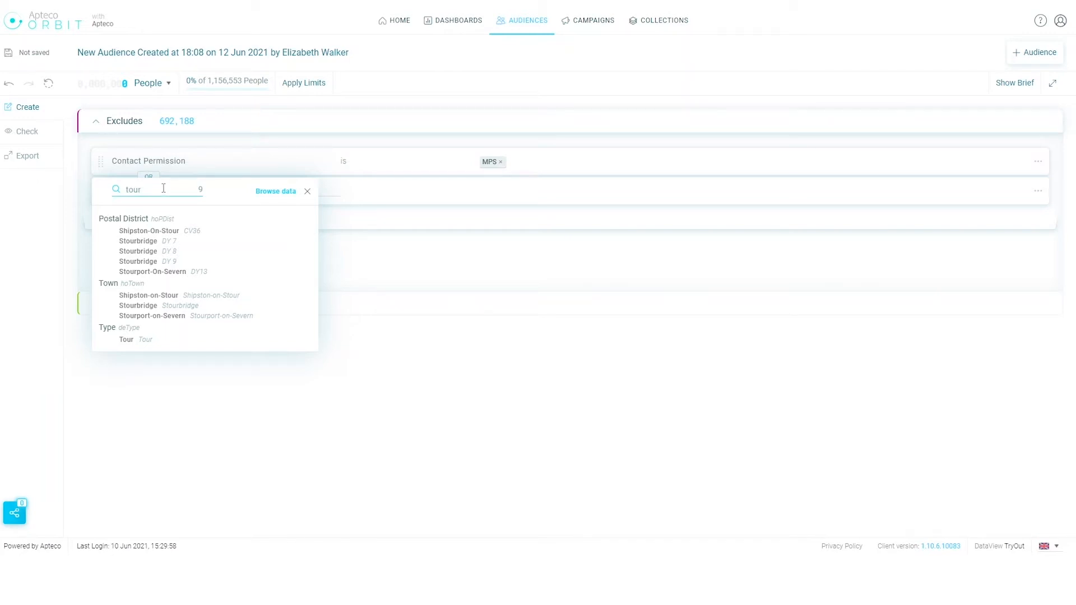
left_click(136, 340)
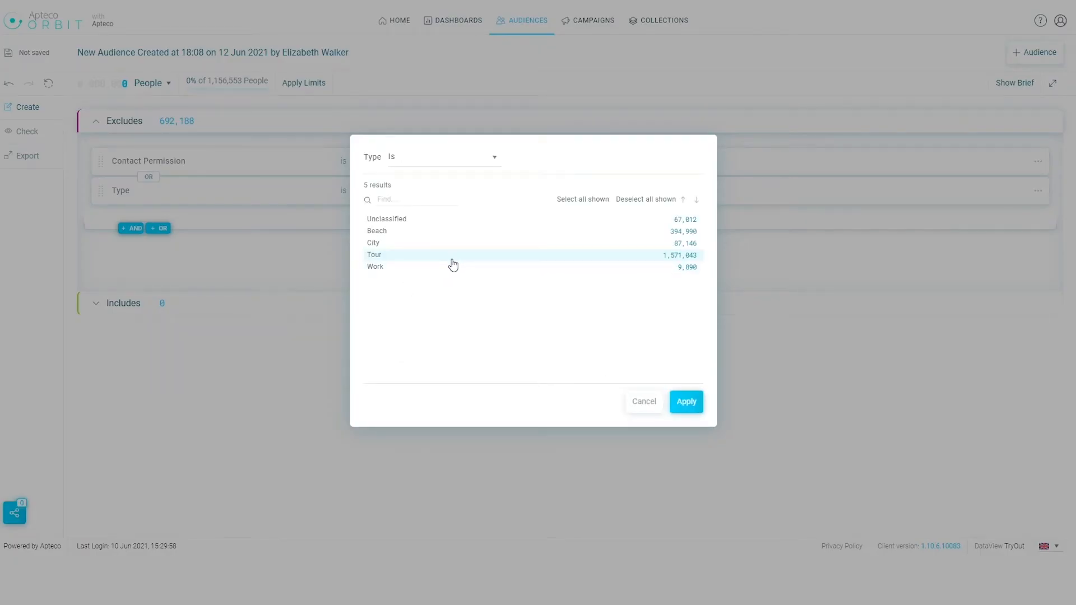
left_click(430, 220)
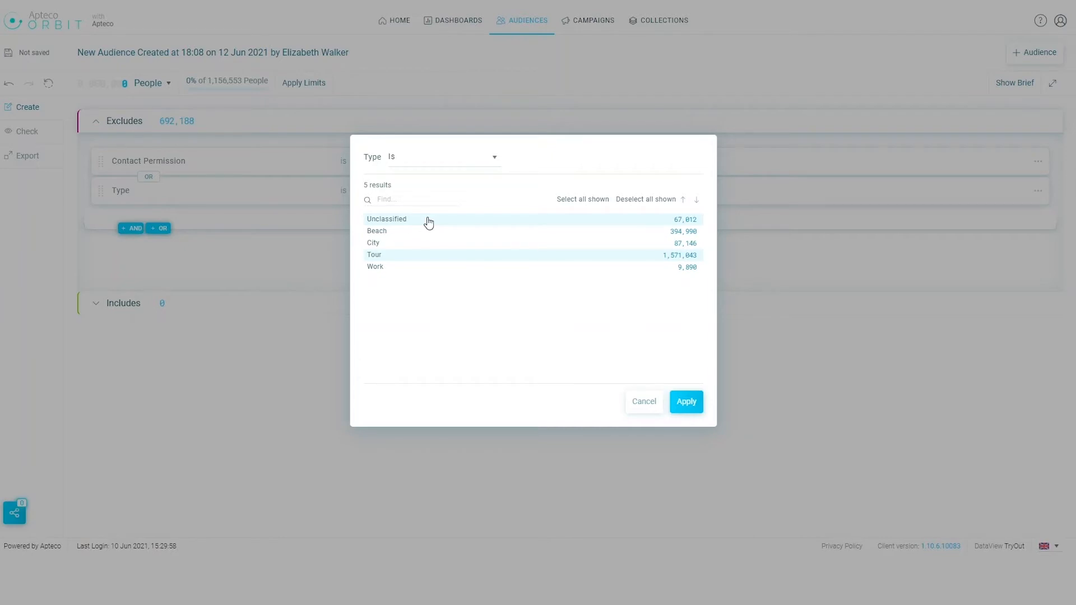
left_click(686, 404)
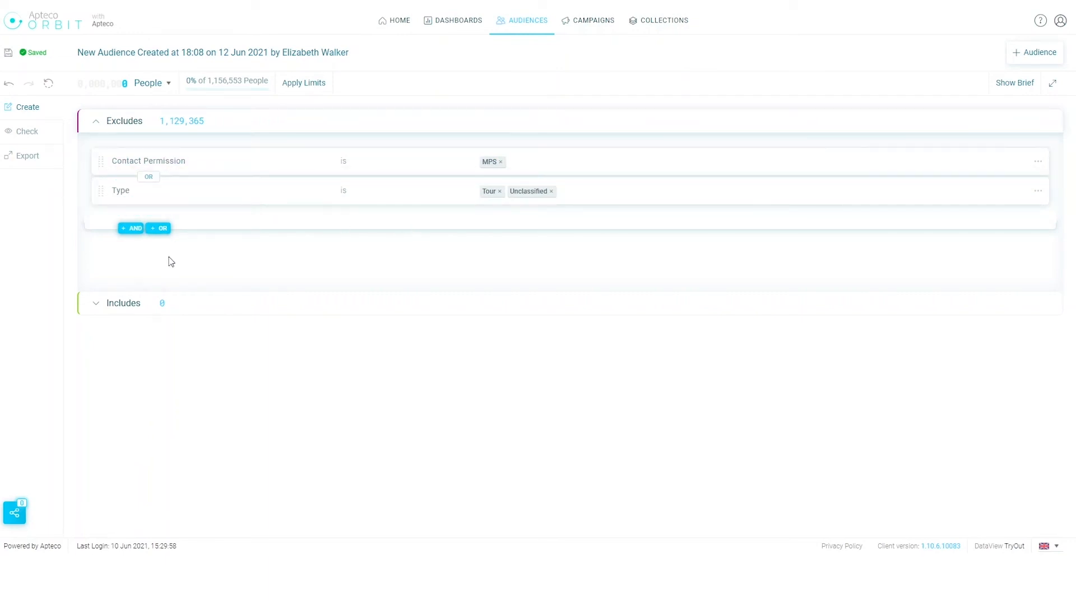
Add Booking Date as a selection criterion in the audience's Includes
left_click(122, 307)
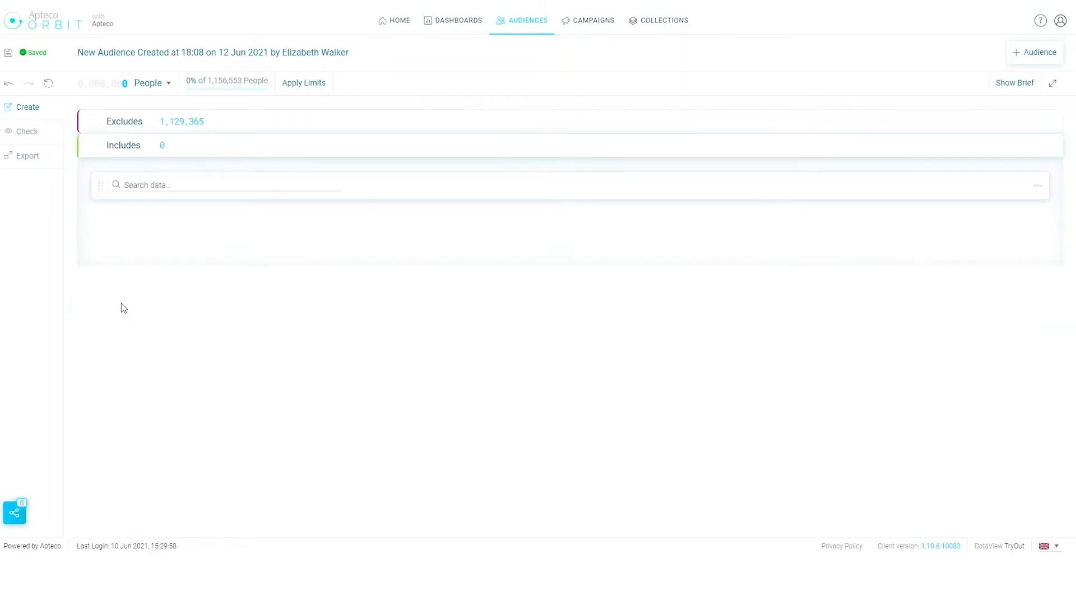
left_click(142, 186)
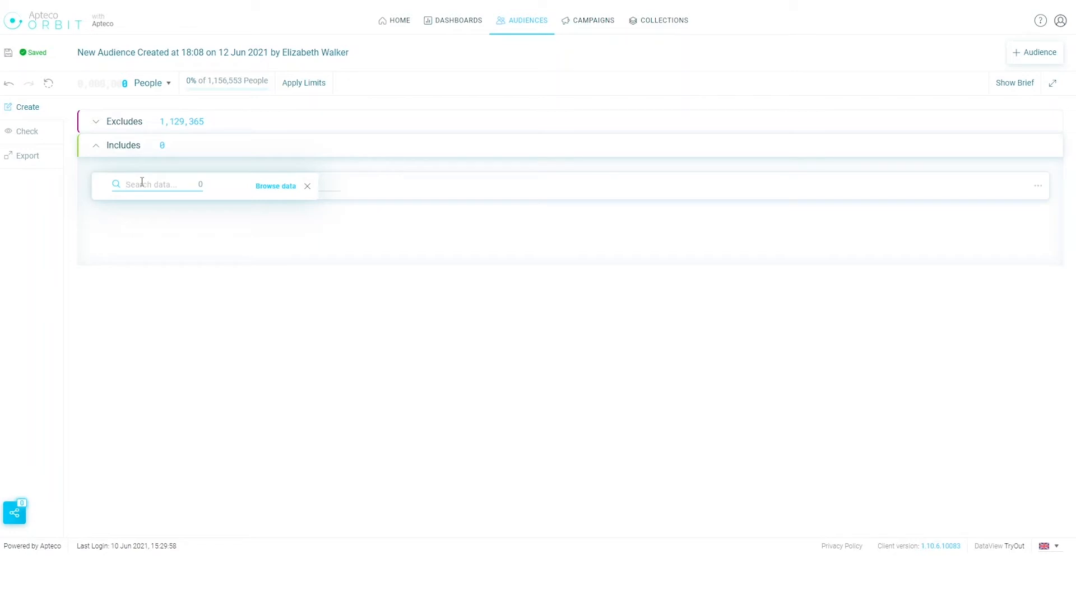
type("boo")
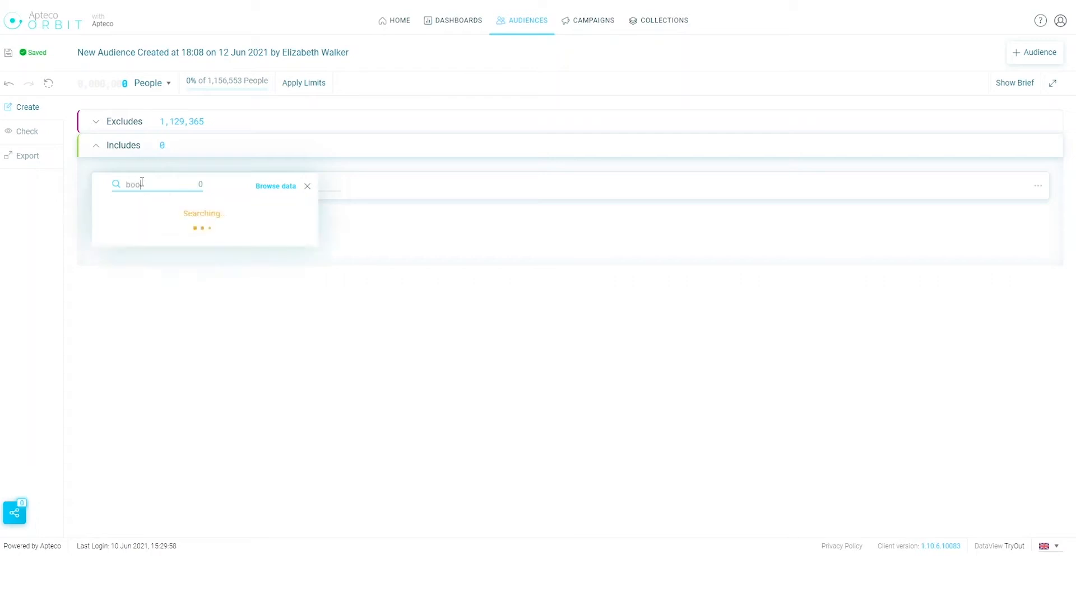
type("king")
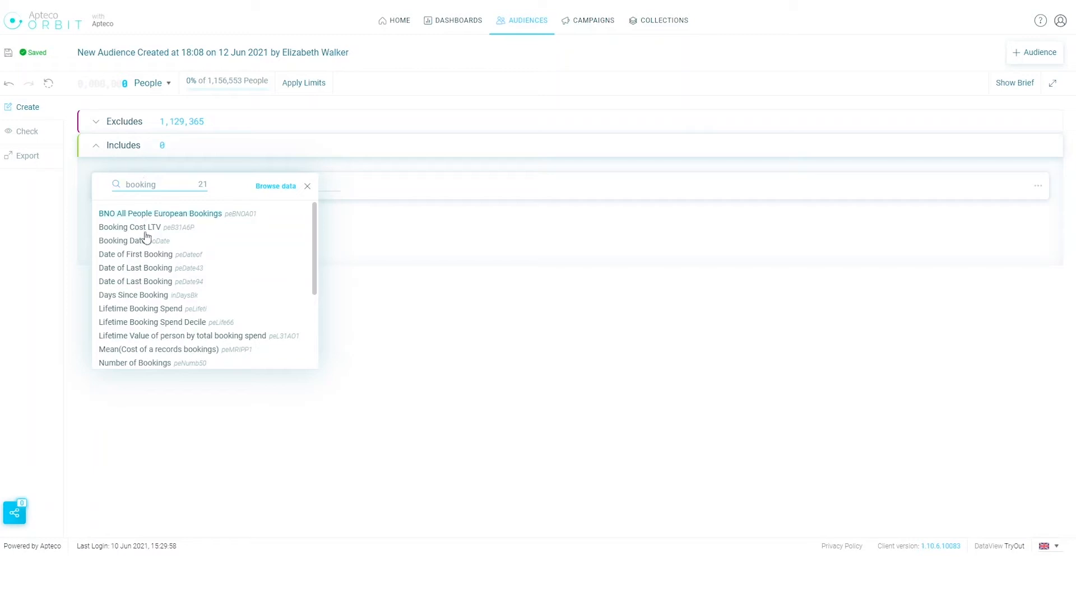
left_click(146, 242)
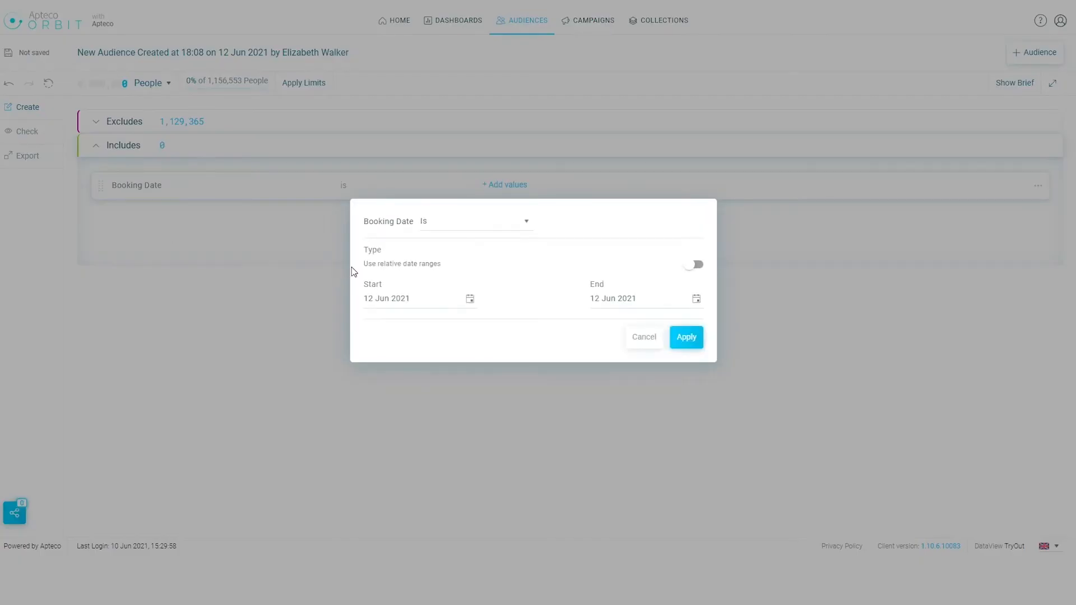
Set the Booking Date criterion to Is with the predefined relative range The Last Week
left_click(474, 224)
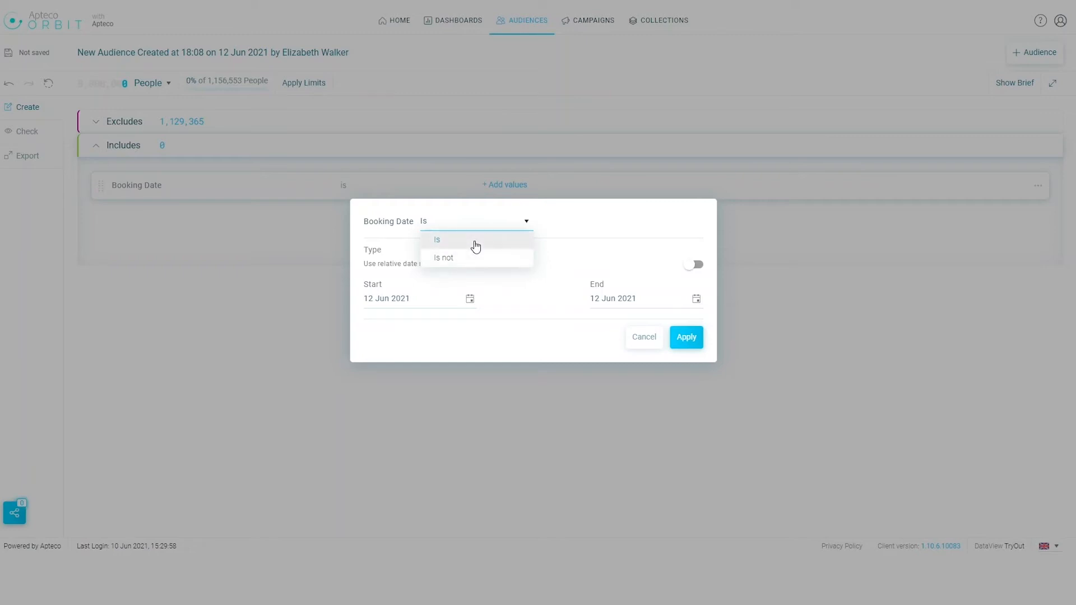
left_click(476, 247)
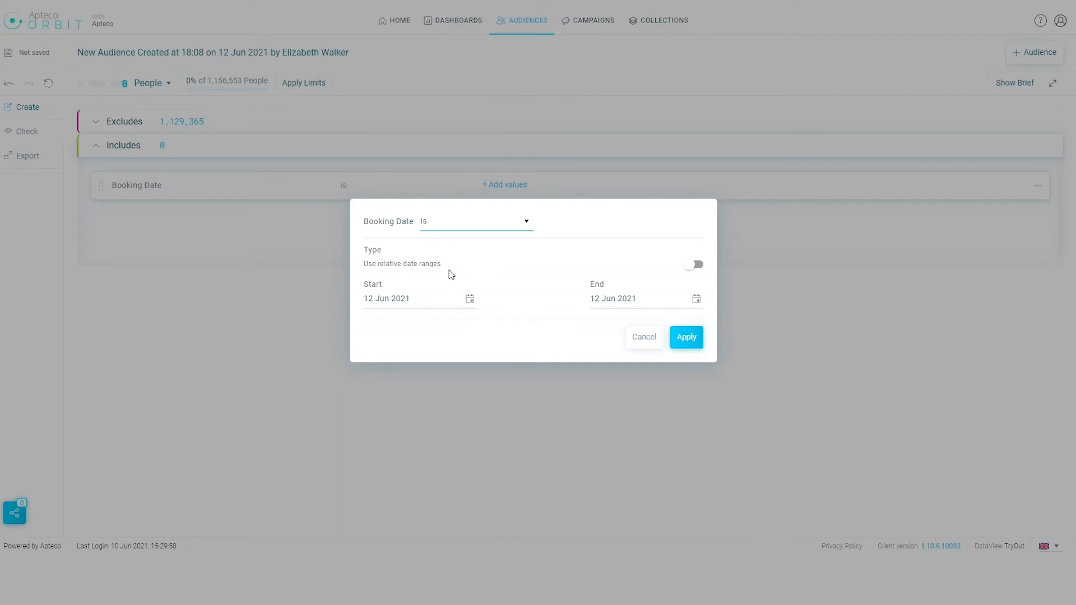
left_click(695, 267)
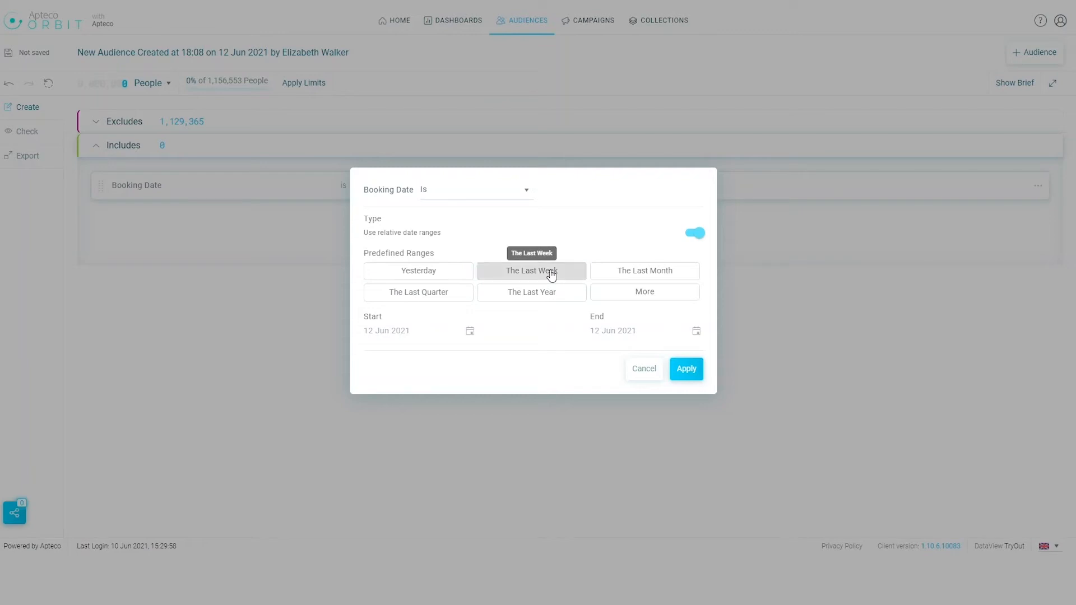
left_click(551, 274)
left_click(685, 368)
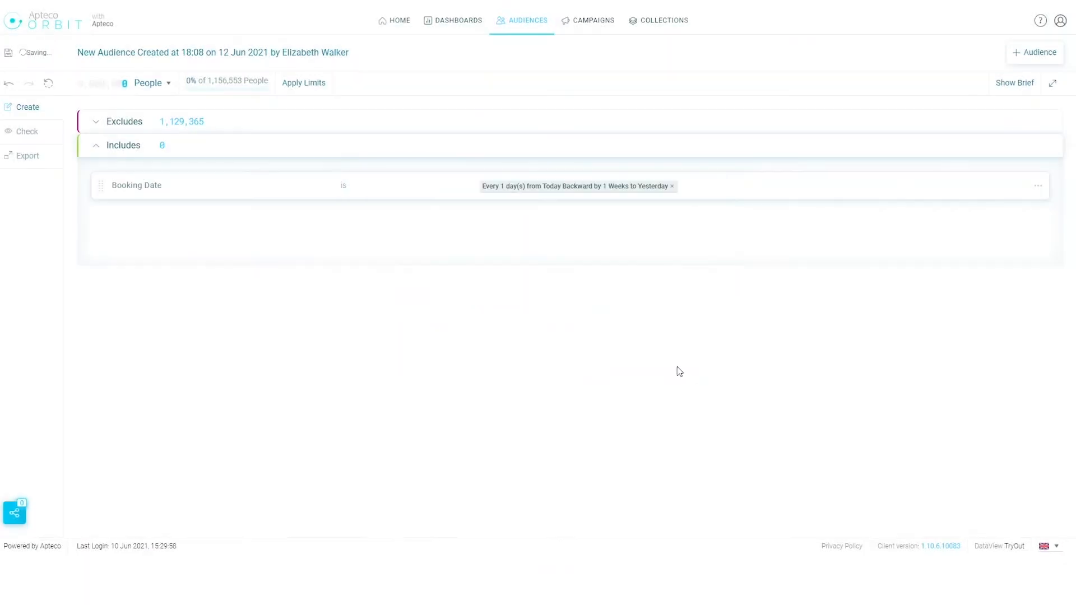
Add Travel Date as an AND condition beneath the Booking Date criterion
mouse_move(151, 203)
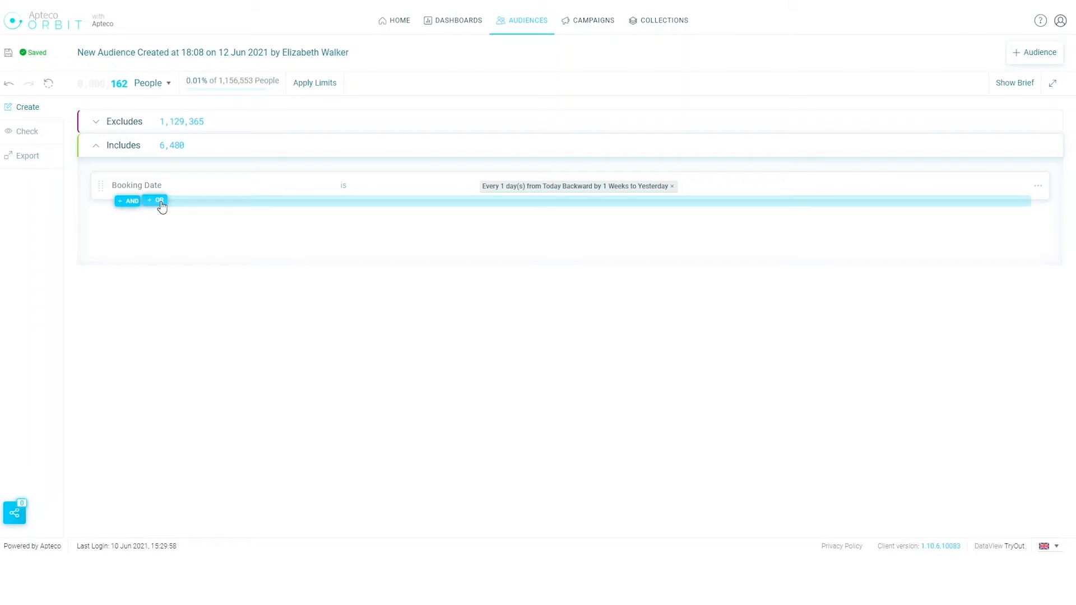
left_click(132, 206)
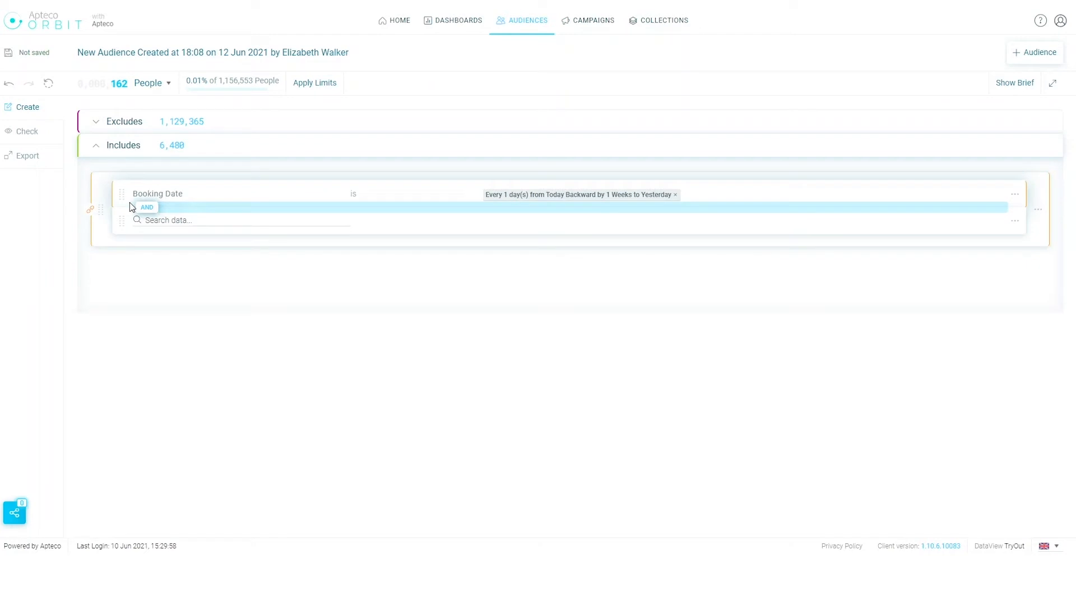
left_click(174, 220)
type("tra")
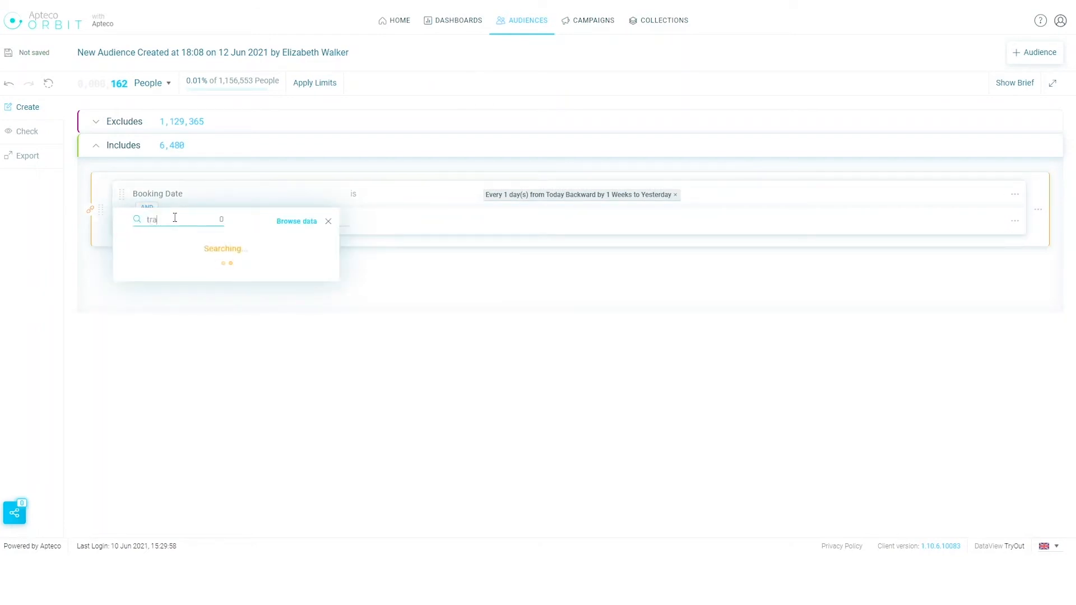
type("vel date")
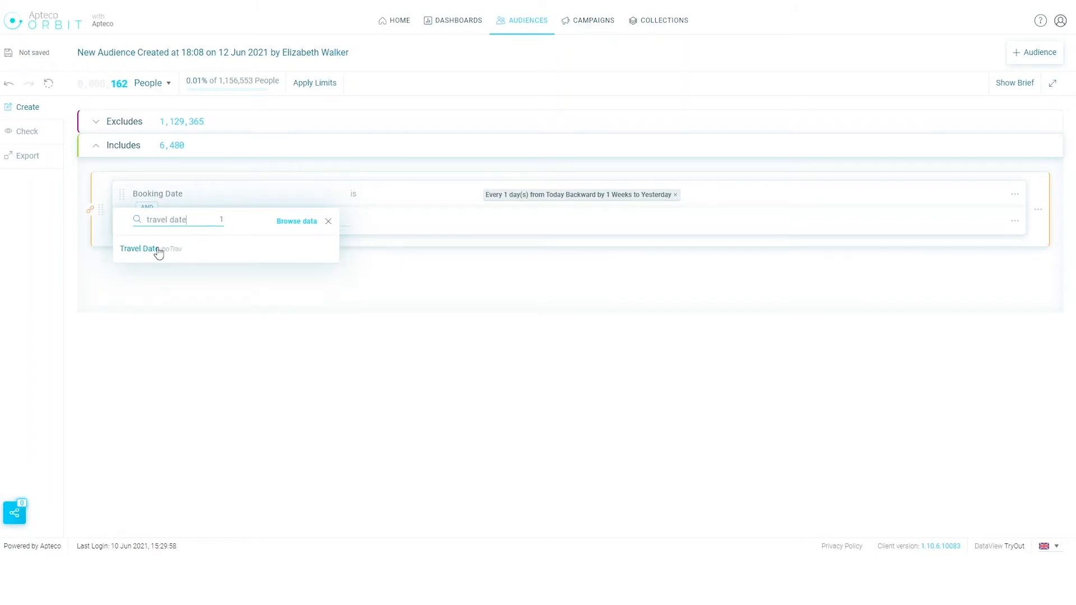
left_click(140, 249)
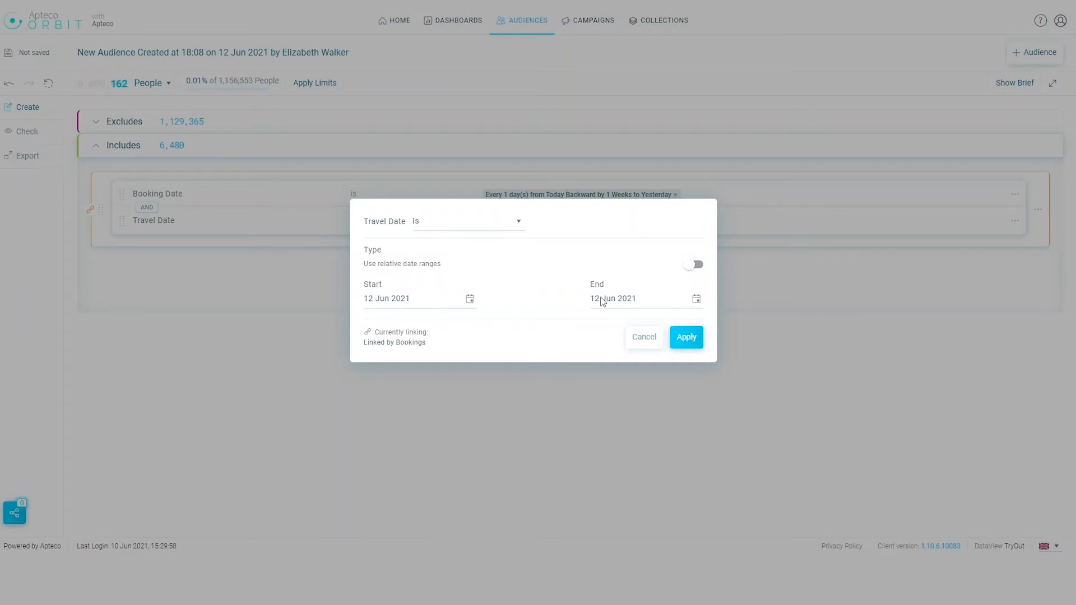
Switch the Travel Date condition to relative date ranges using a Custom Rule
left_click(693, 268)
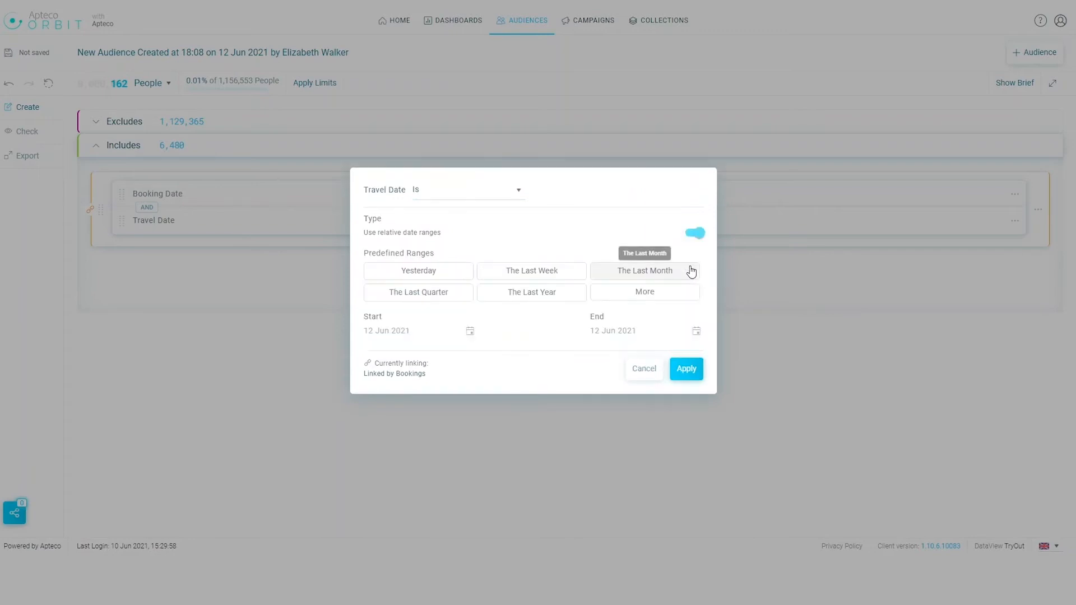
left_click(652, 291)
scroll(698, 205, "down", 1)
scroll(698, 205, "down", 2)
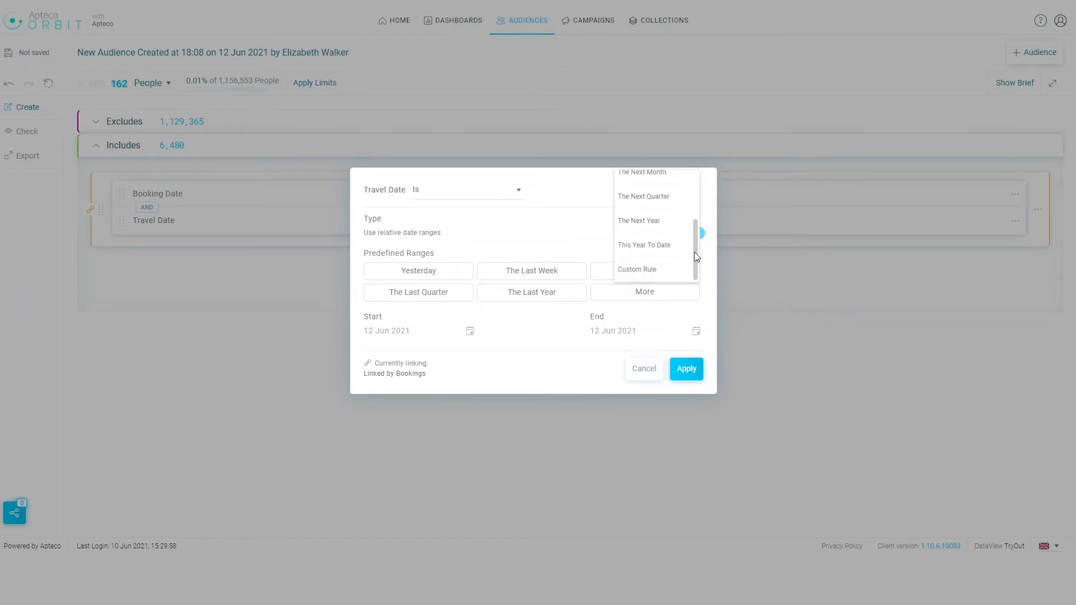
left_click(667, 274)
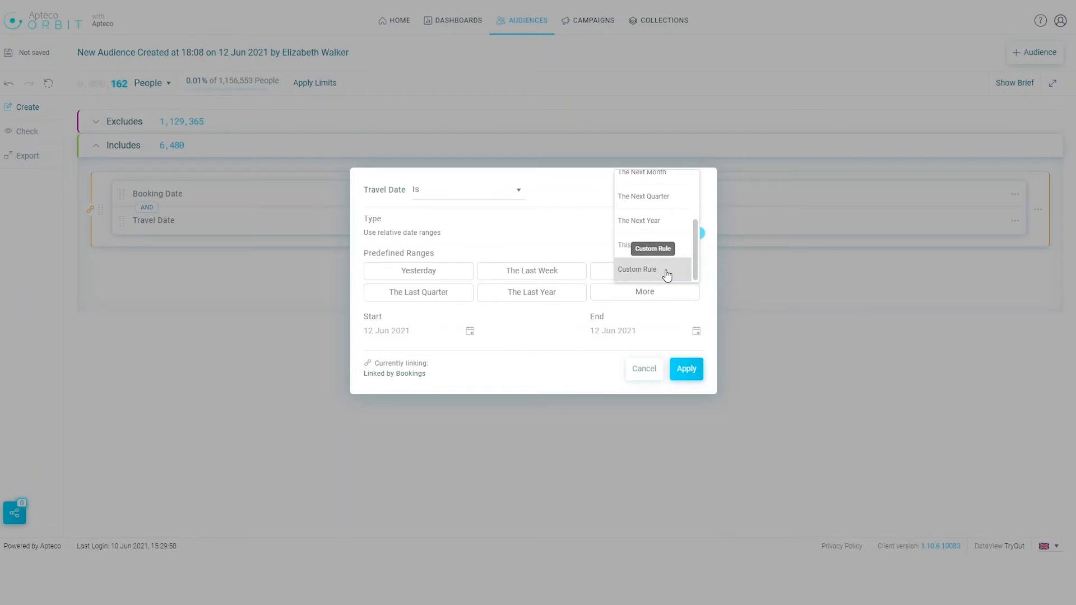
left_click(667, 273)
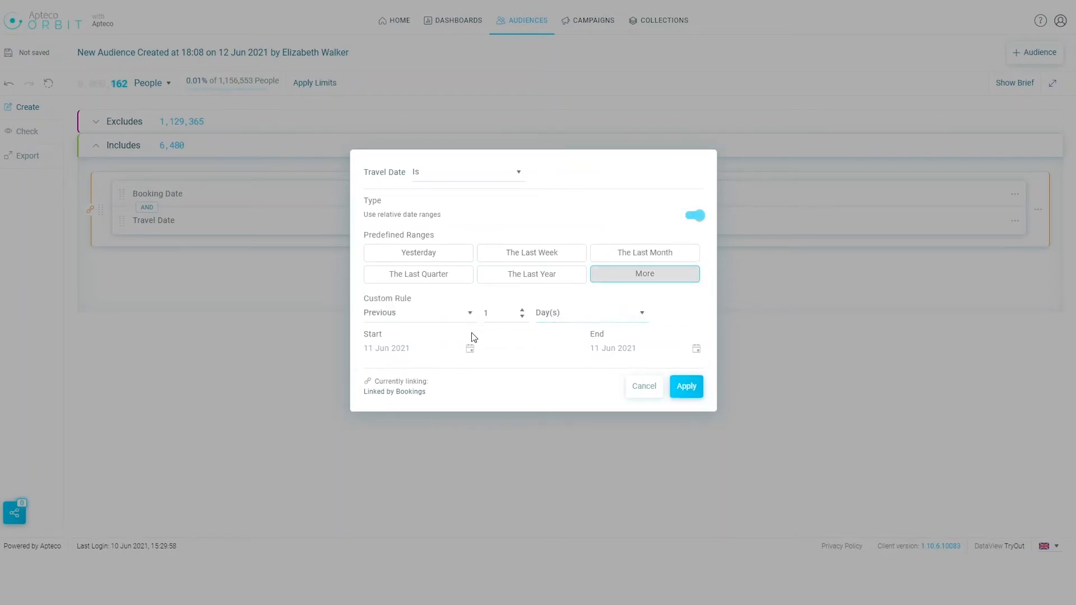
Set the Travel Date custom rule to Next 6 Month(s), apply it and collapse the Includes section
left_click(448, 321)
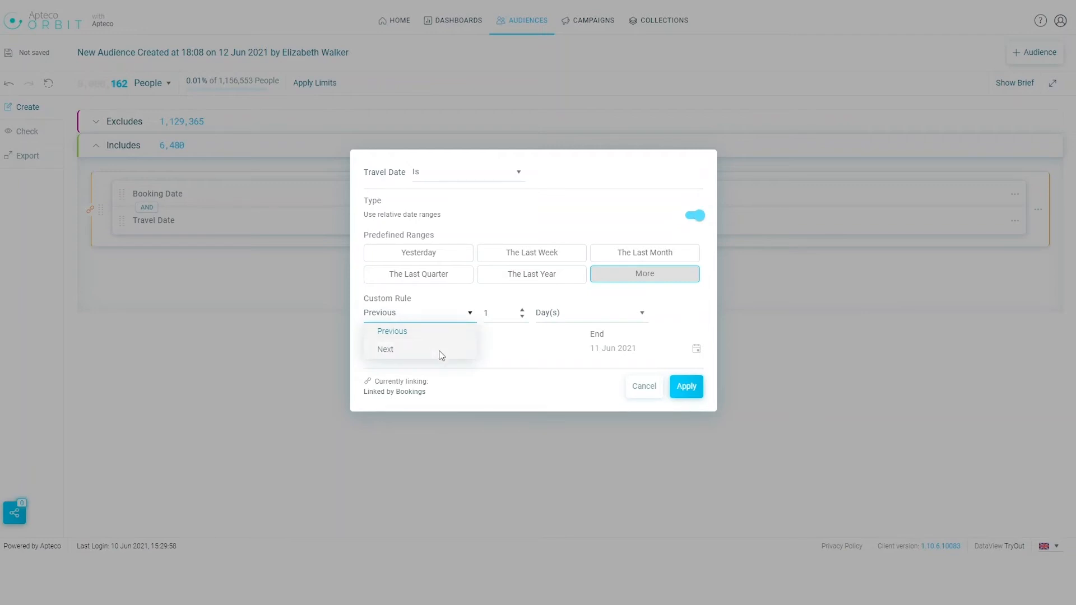
left_click(441, 355)
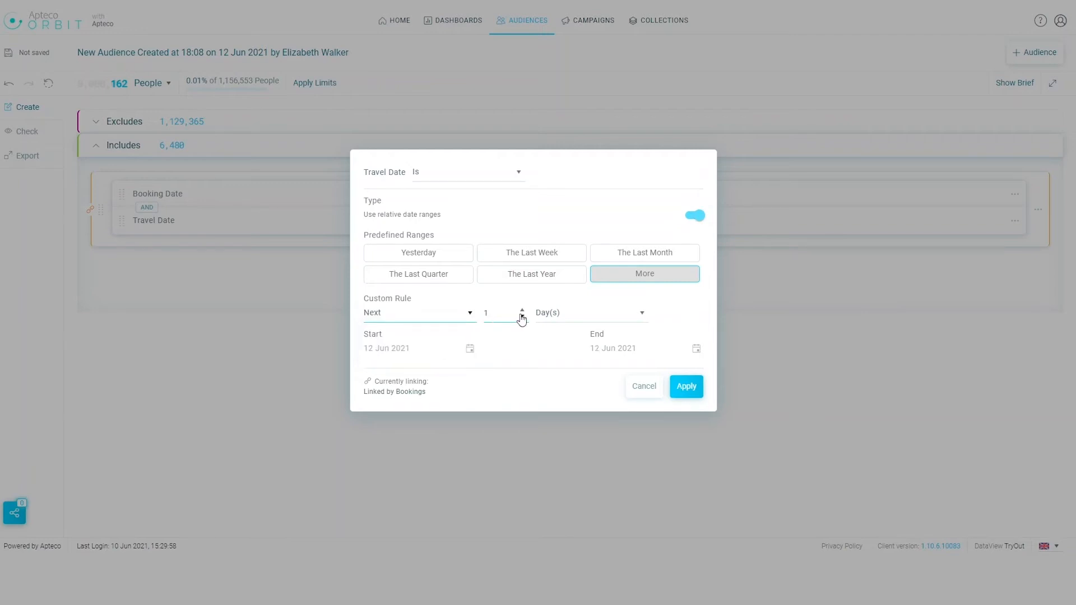
left_click(486, 313)
type("6")
left_click(564, 315)
left_click(558, 368)
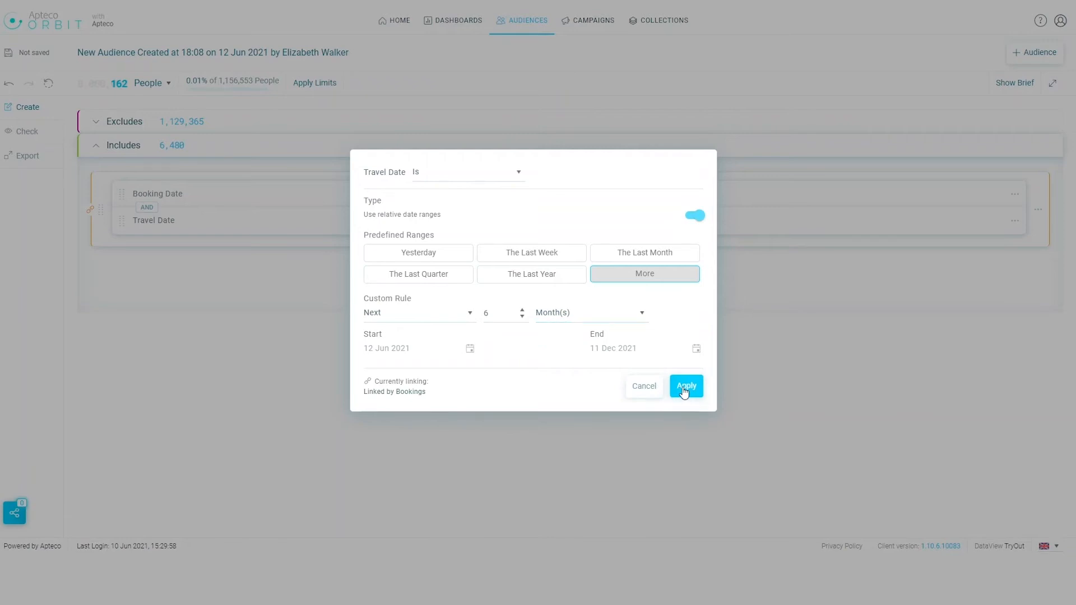
left_click(684, 392)
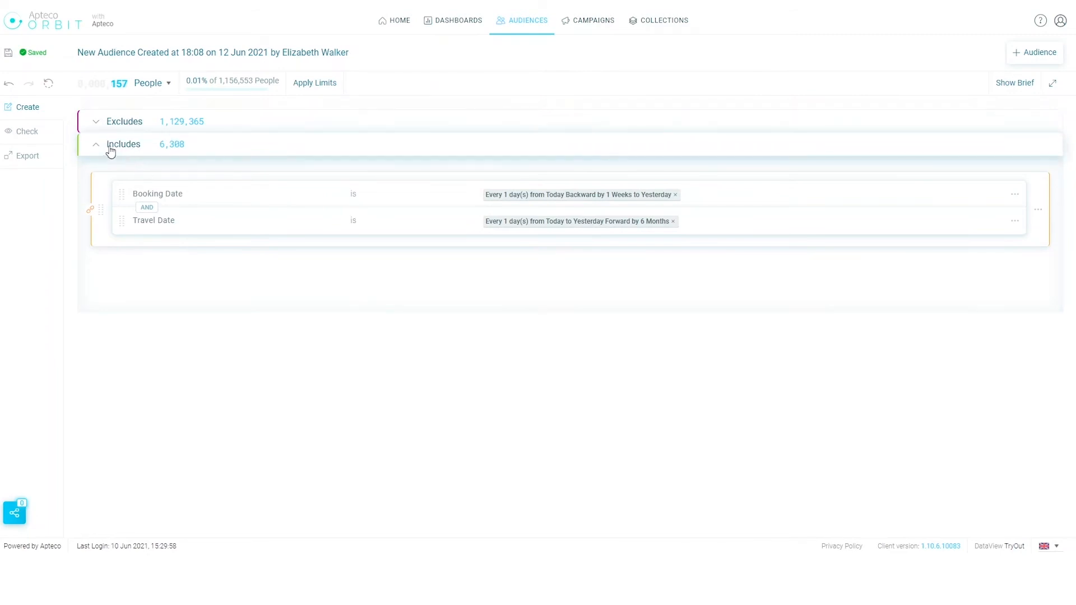
left_click(95, 149)
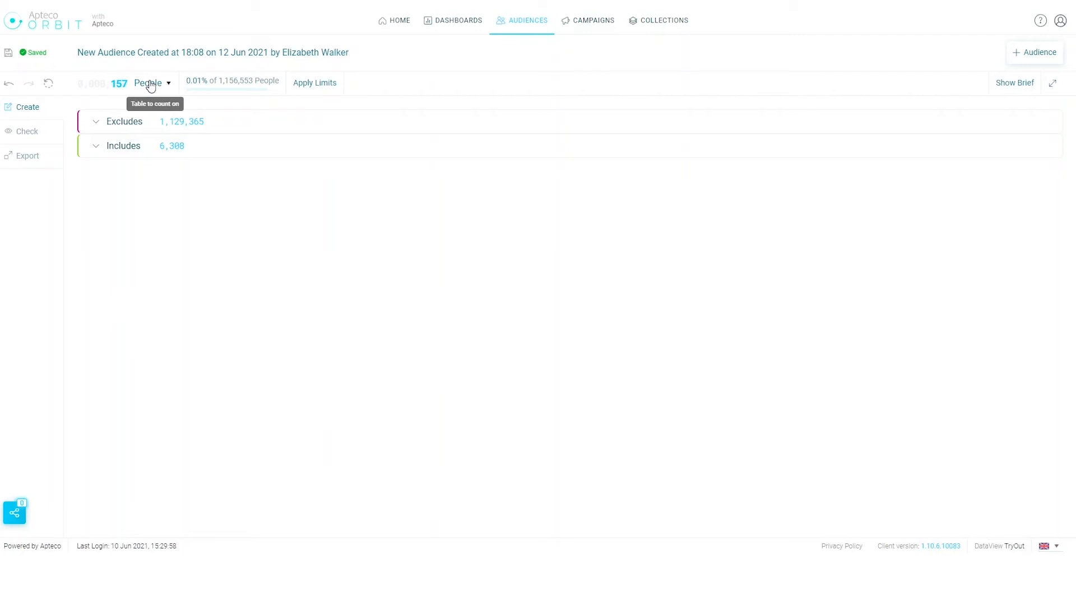
Rename the audience as Travel Summary
left_click_drag(349, 51, 79, 52)
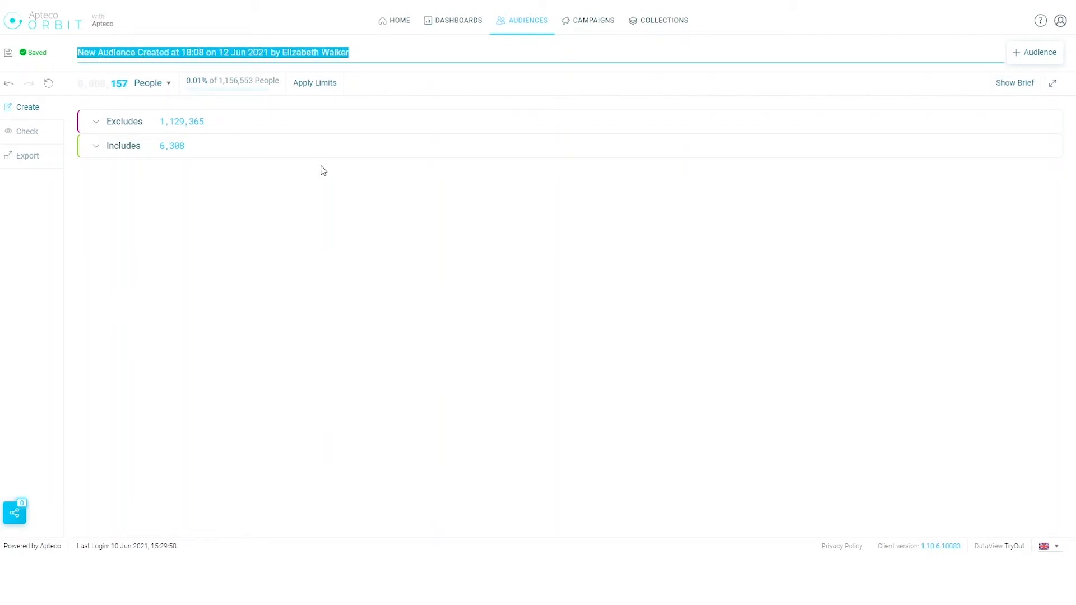
type("Travel S")
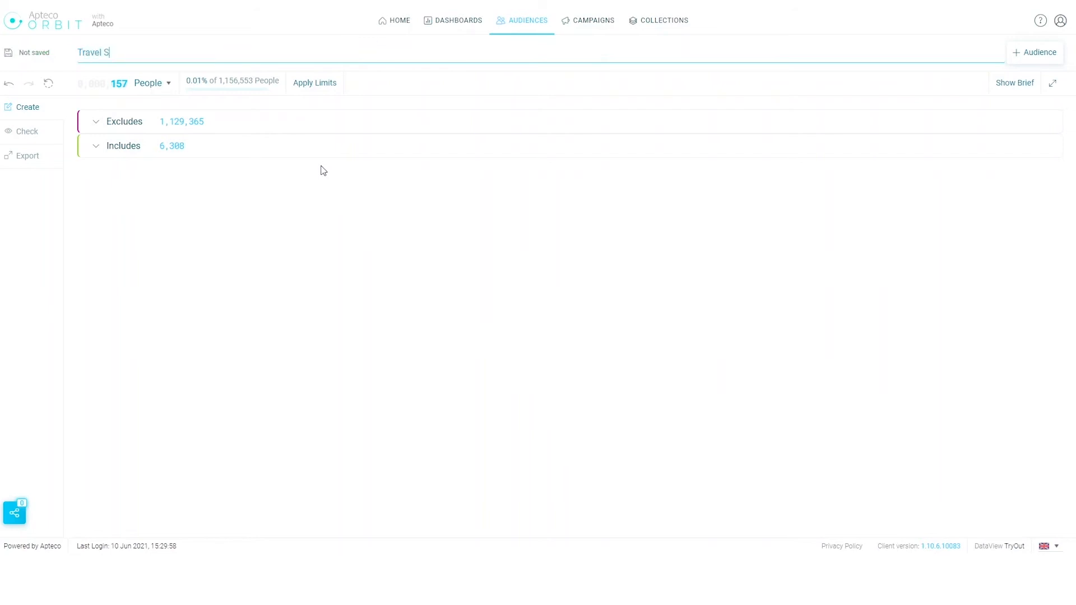
type("ummary")
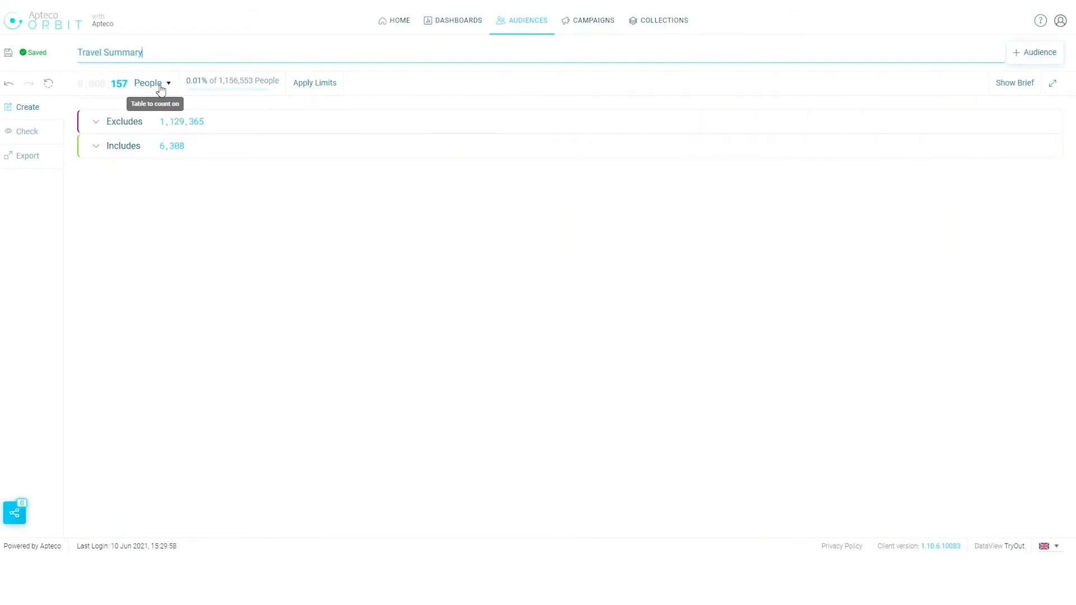
Review the Sample and N Per options for limiting the audience, without applying any limit
left_click(313, 84)
left_click(373, 146)
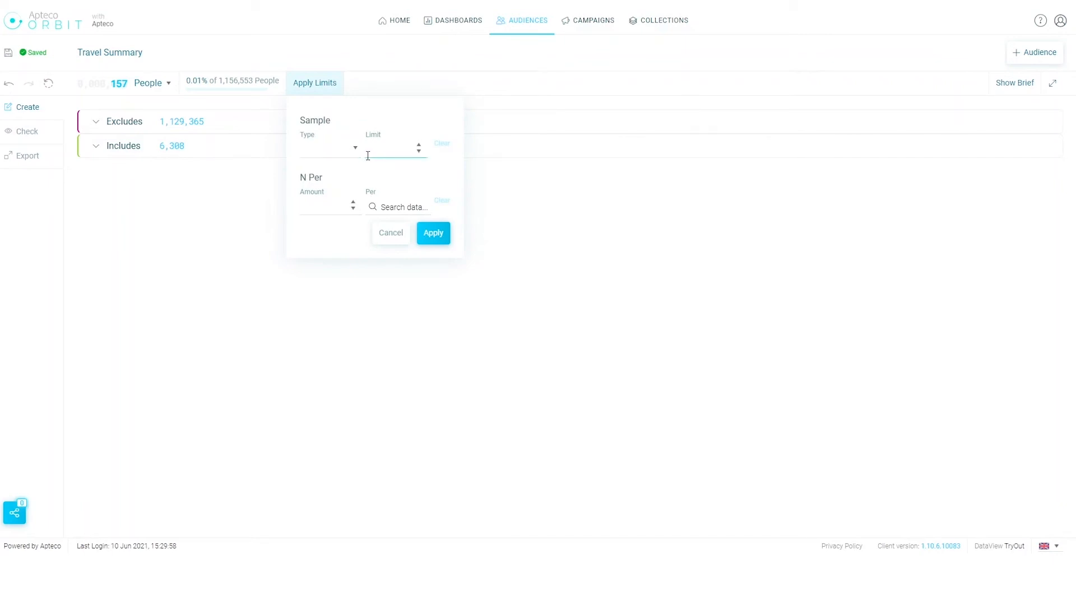
left_click(313, 200)
left_click(395, 208)
left_click(390, 235)
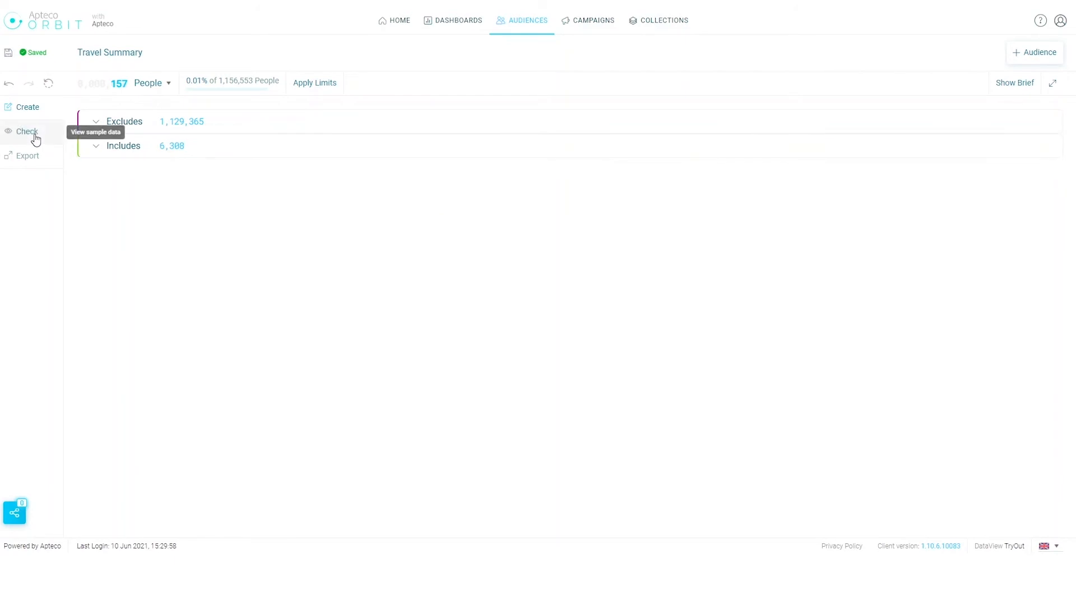
Check the audience's sample data with the Bookings Attributes template and review the other available templates
left_click(27, 132)
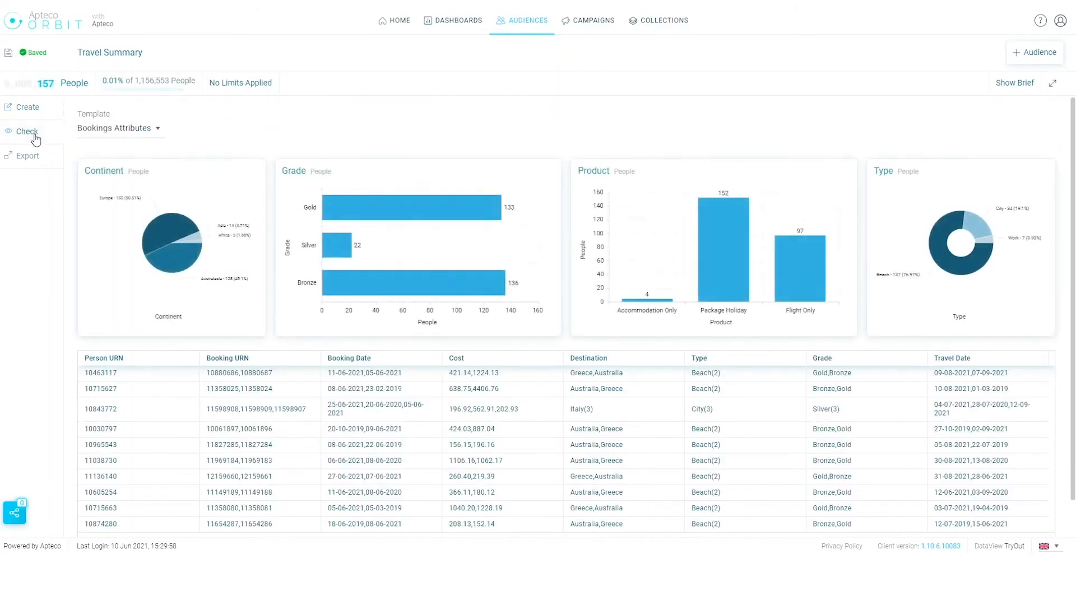
left_click(132, 133)
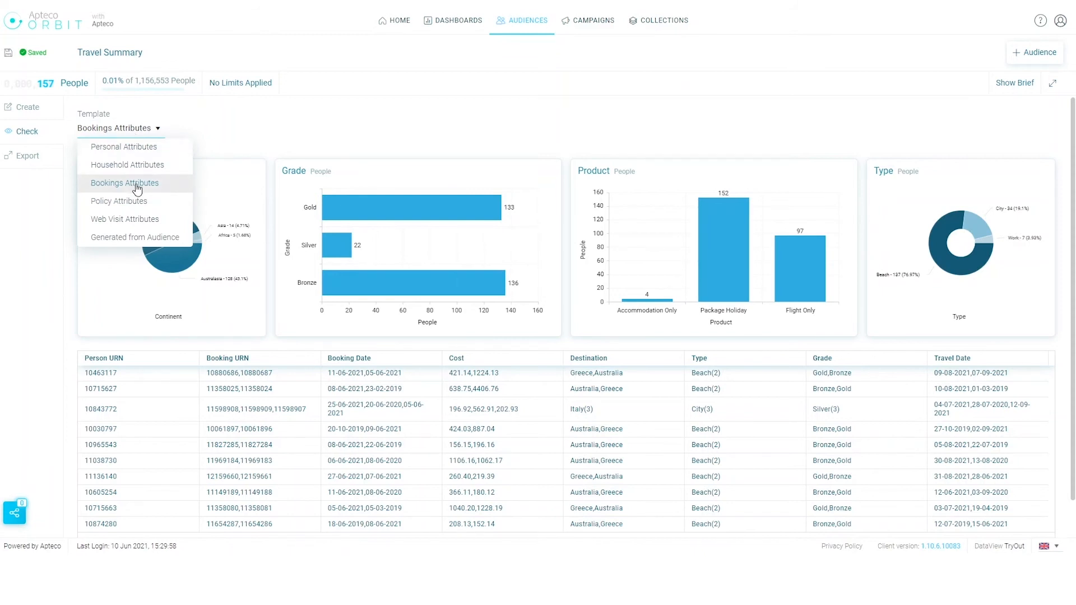
left_click(136, 189)
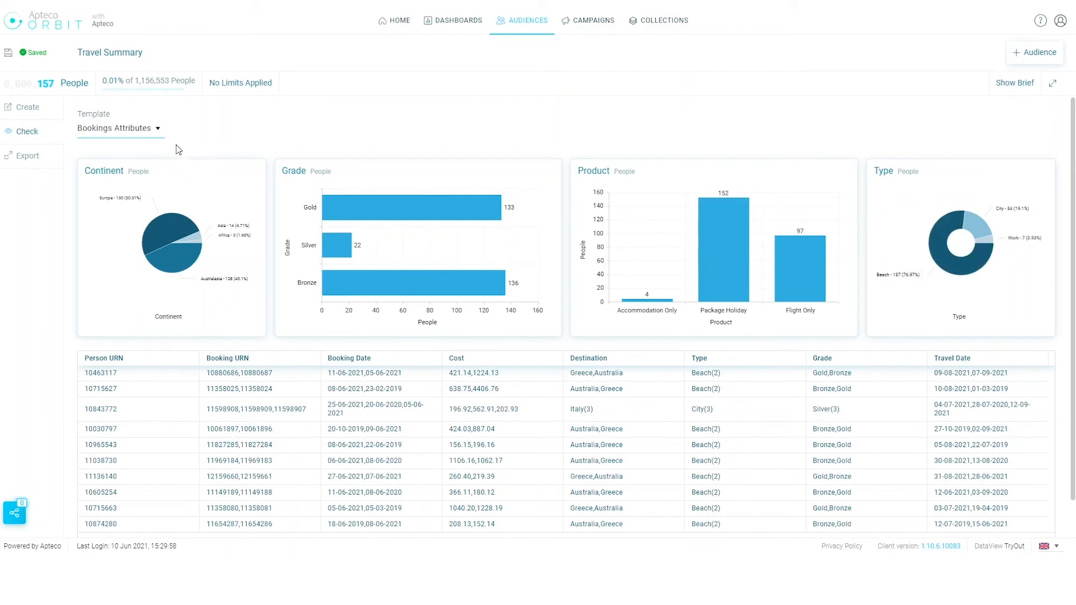
left_click(147, 131)
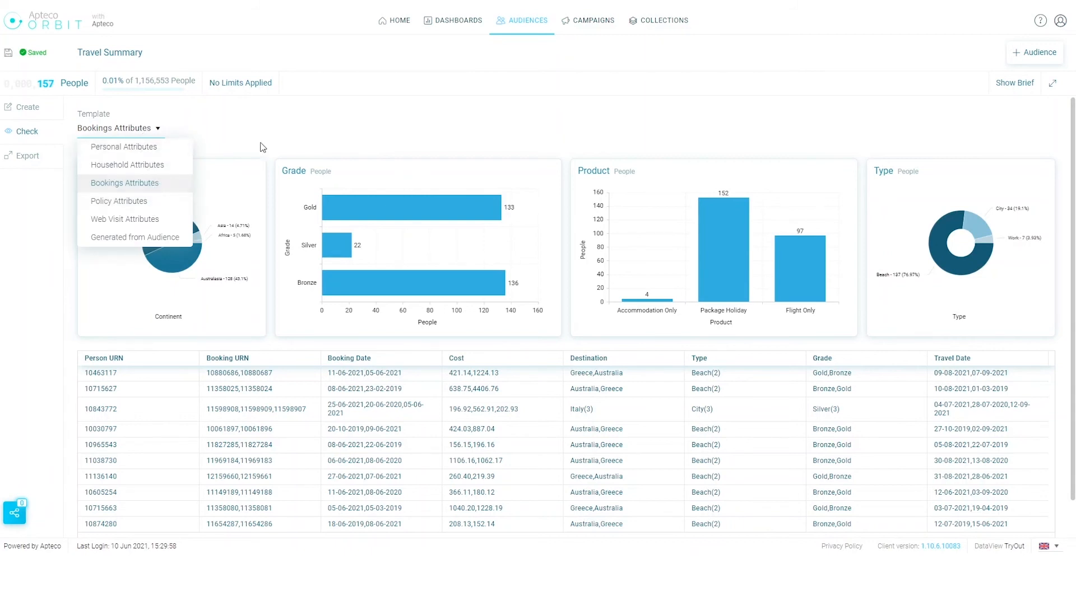
left_click(269, 140)
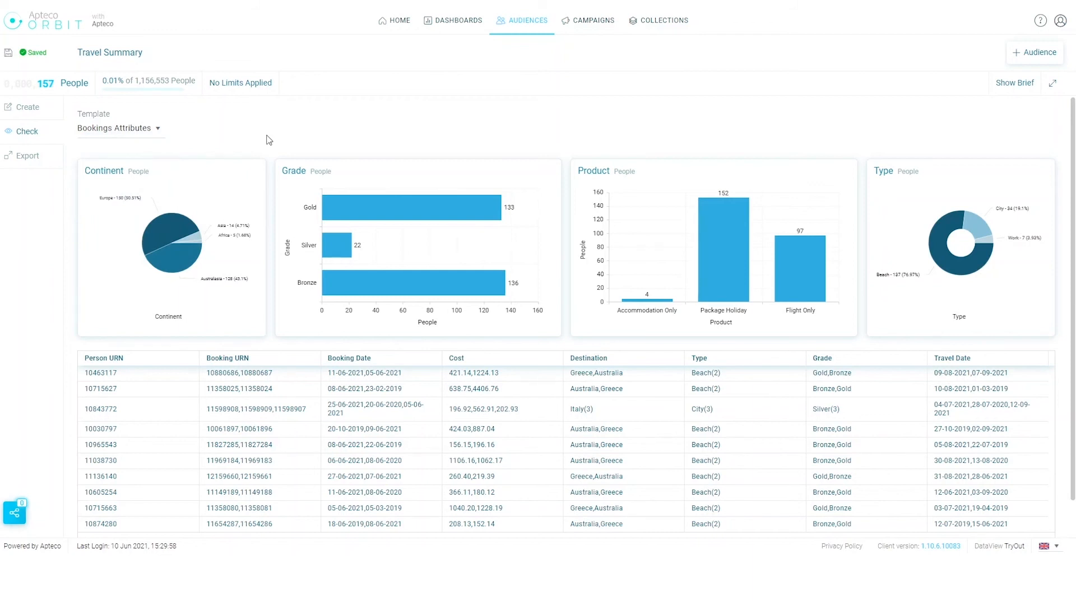
Review the audience's export preview and options, keeping the Personal Attributes template and CSV output type
left_click(35, 159)
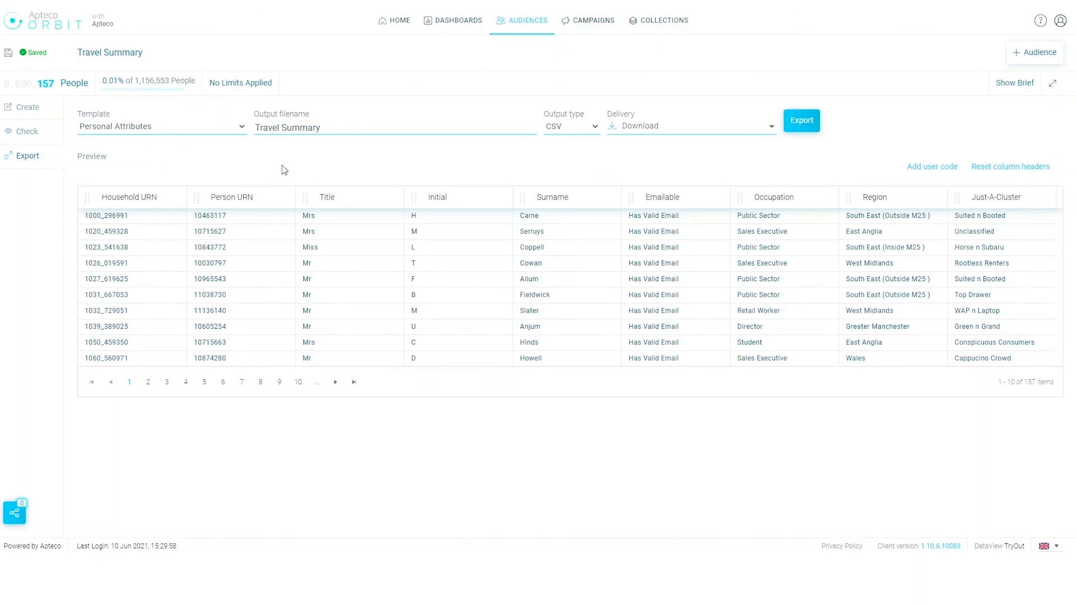
left_click(188, 133)
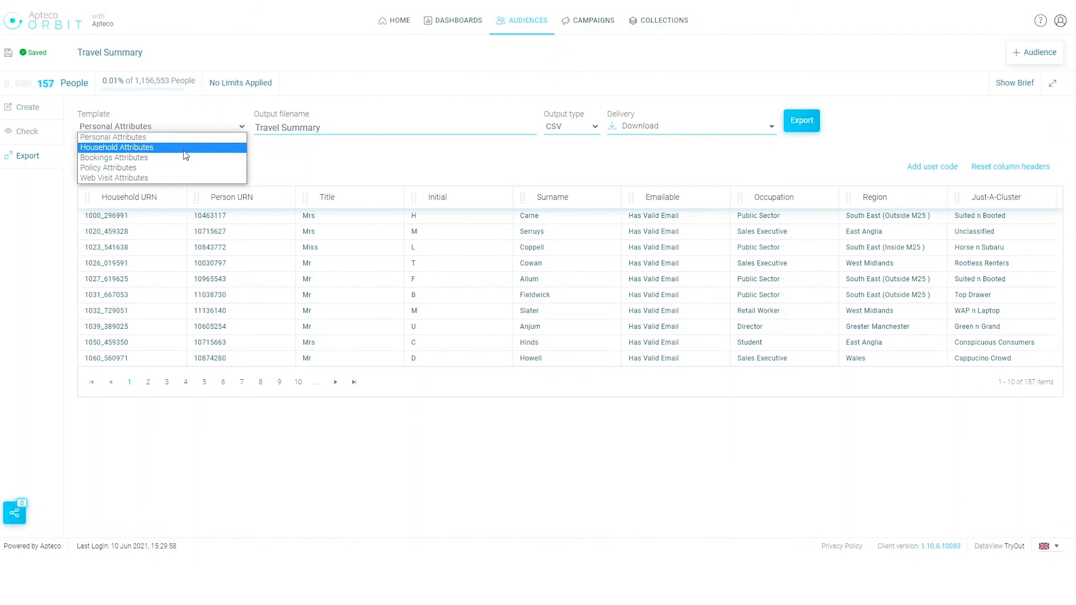
left_click(180, 138)
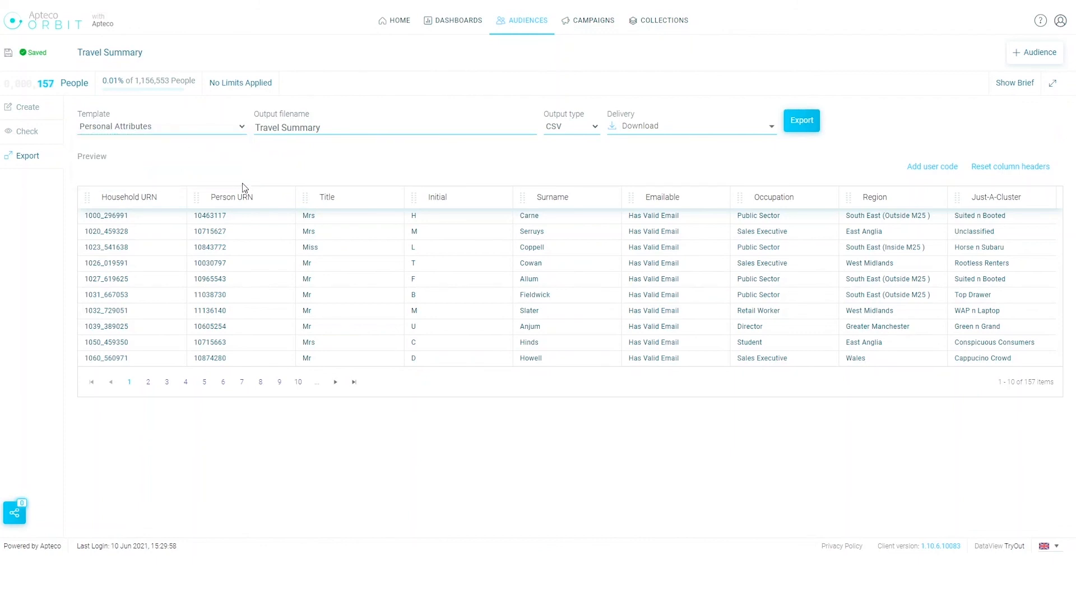
left_click_drag(159, 196, 111, 192)
left_click(576, 133)
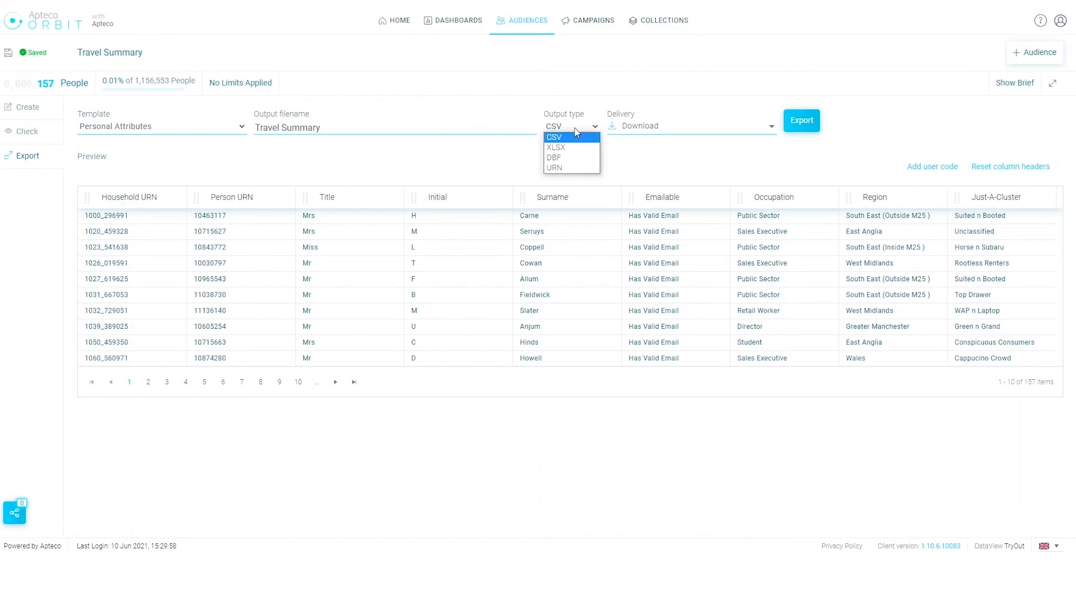
left_click(575, 128)
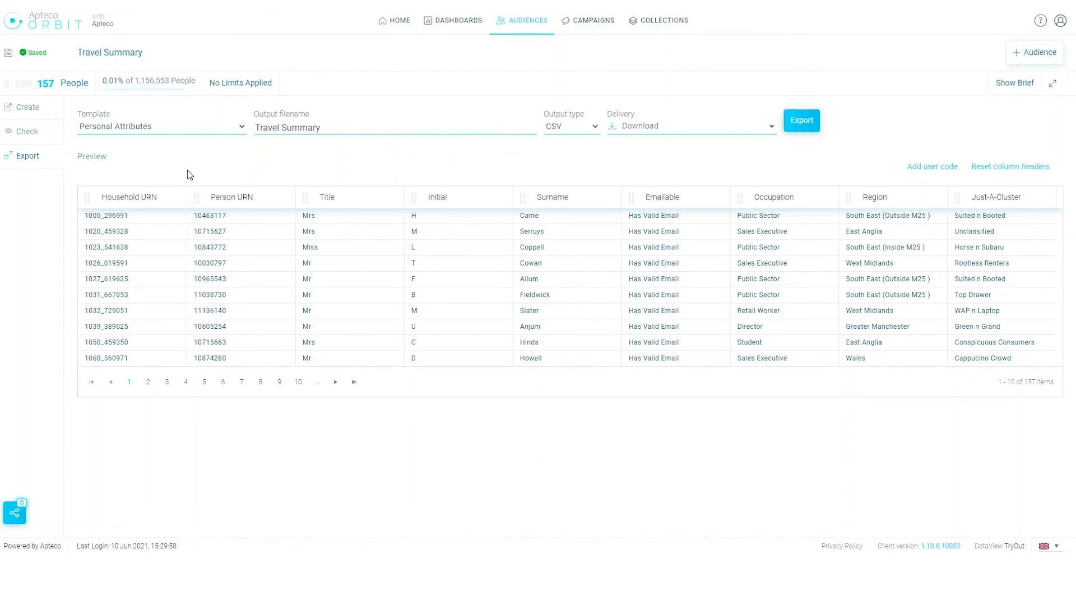
Return to the audience's definition, view it in the list of audiences and go back to the home page
left_click(47, 112)
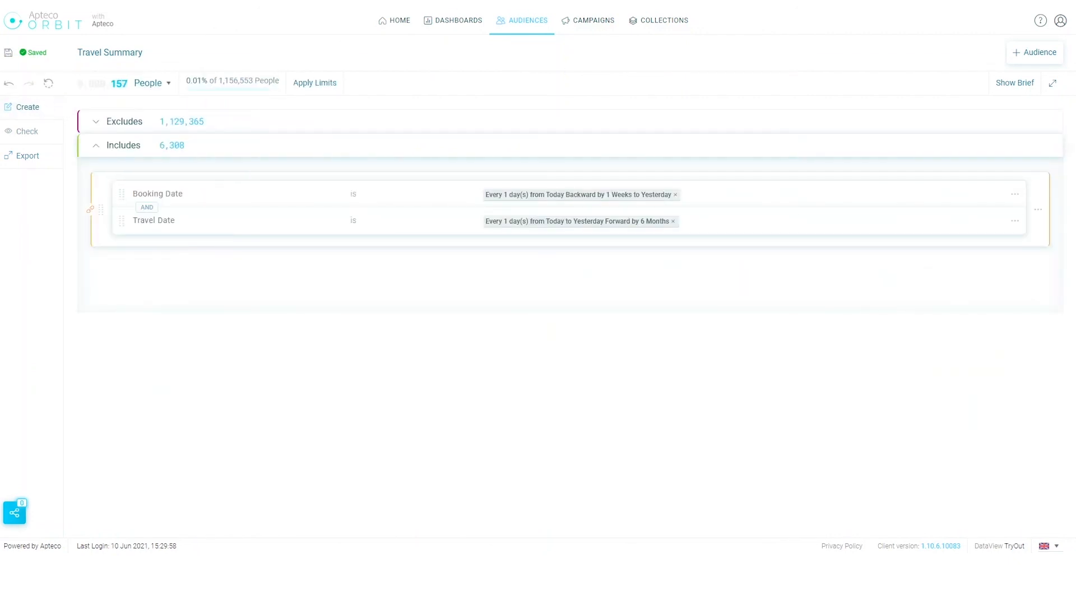
left_click(529, 25)
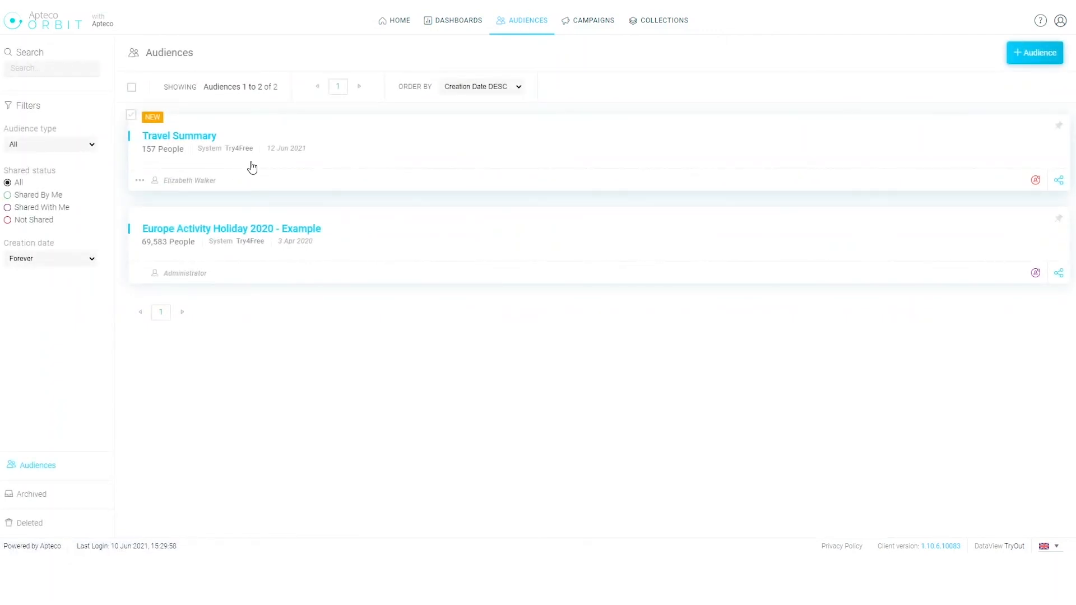
left_click(405, 25)
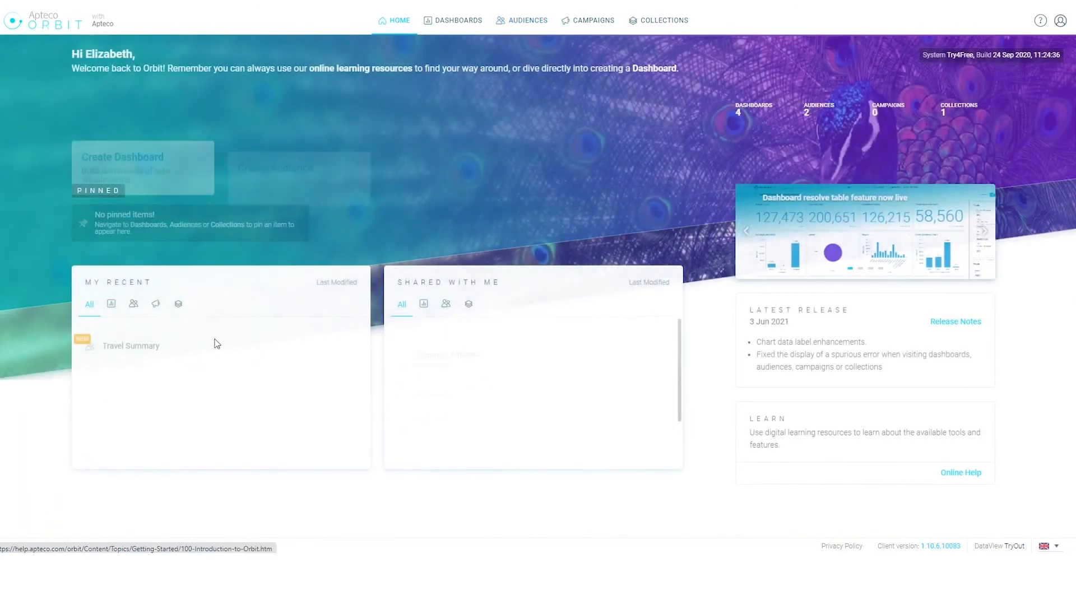